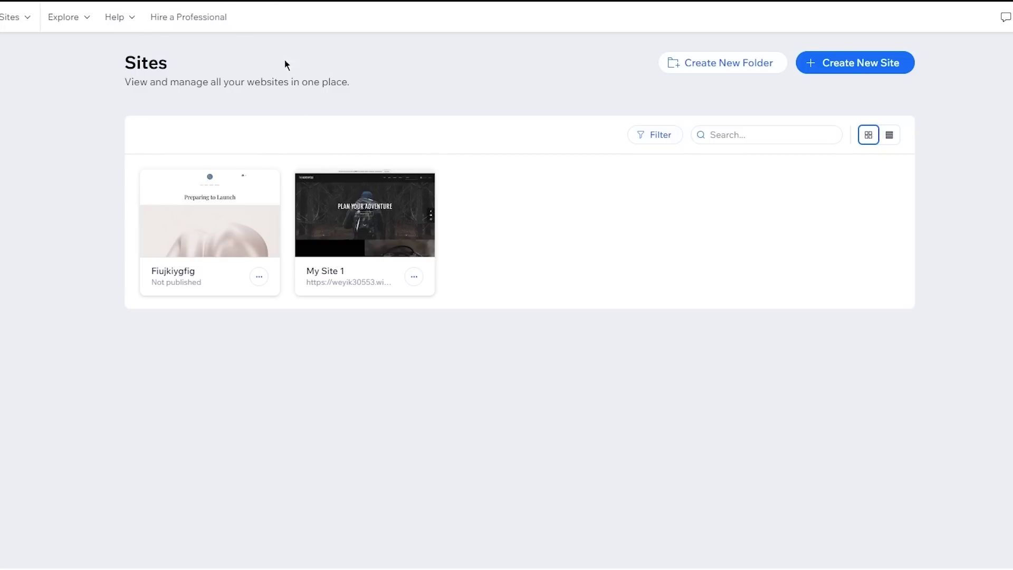
Create a new site, choosing Online Store and then Online Shoe Store as its type
left_click_drag(118, 97, 364, 107)
left_click(581, 73)
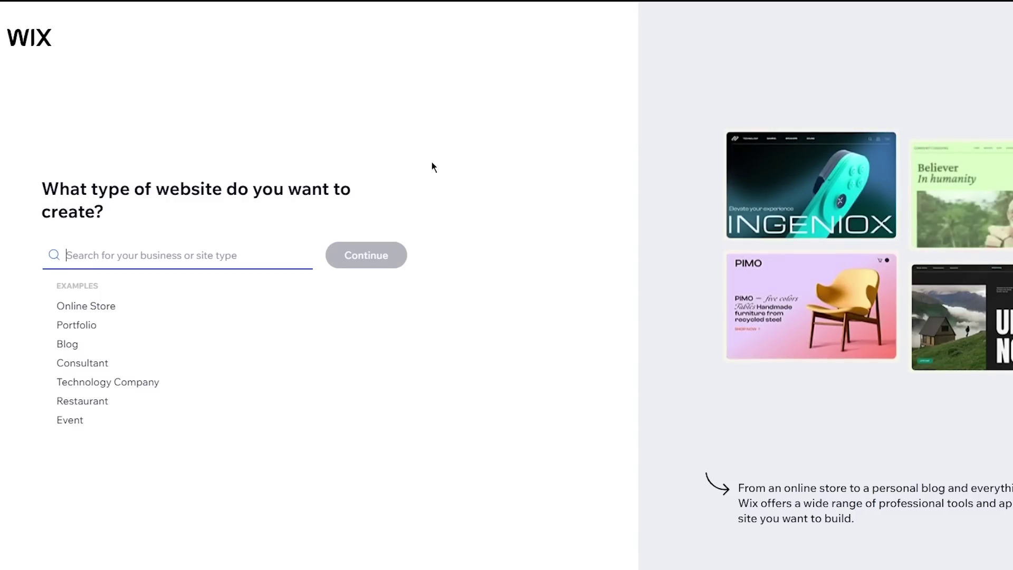
left_click(88, 306)
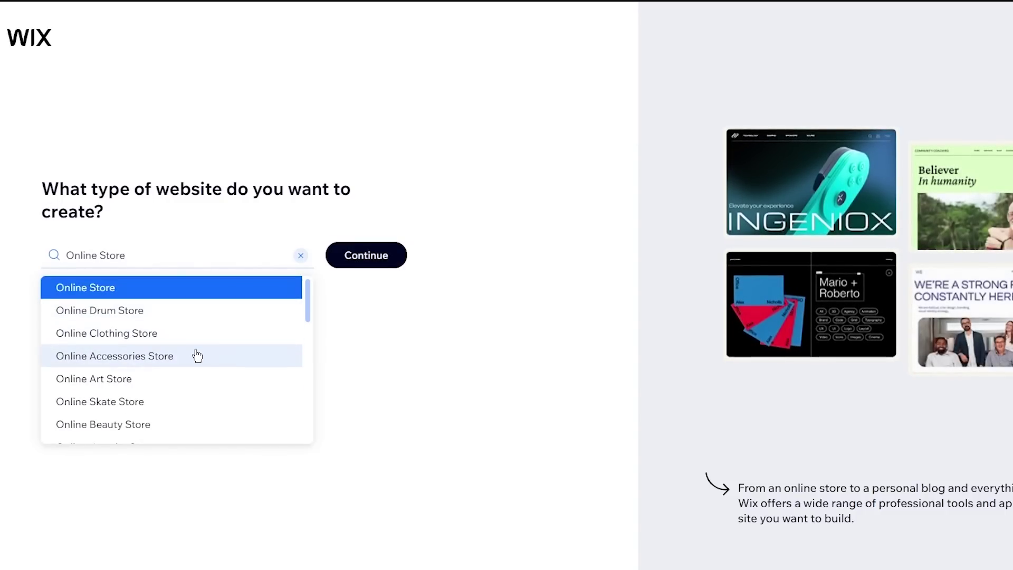
scroll(196, 356, "down", 6)
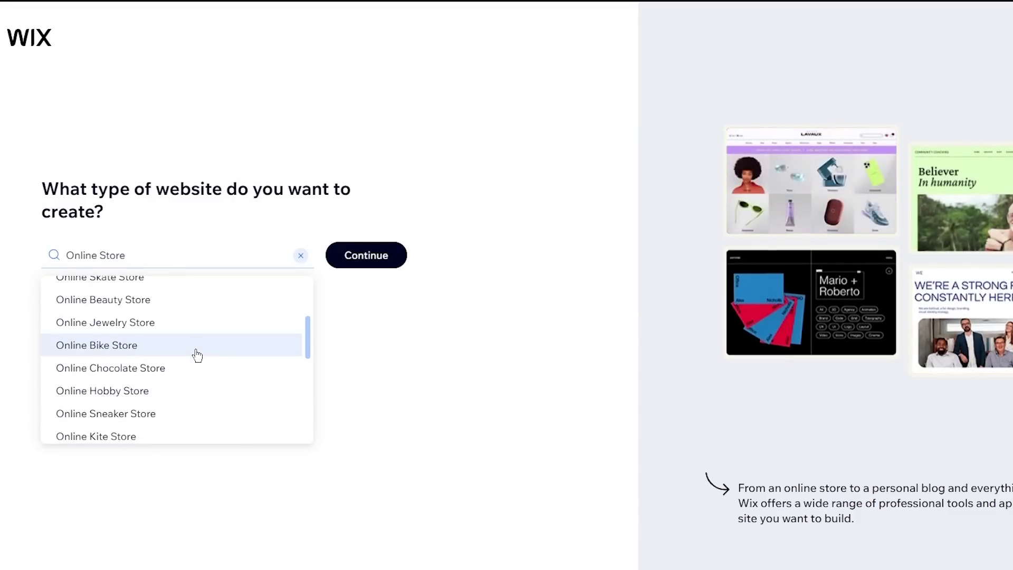
scroll(195, 356, "up", 6)
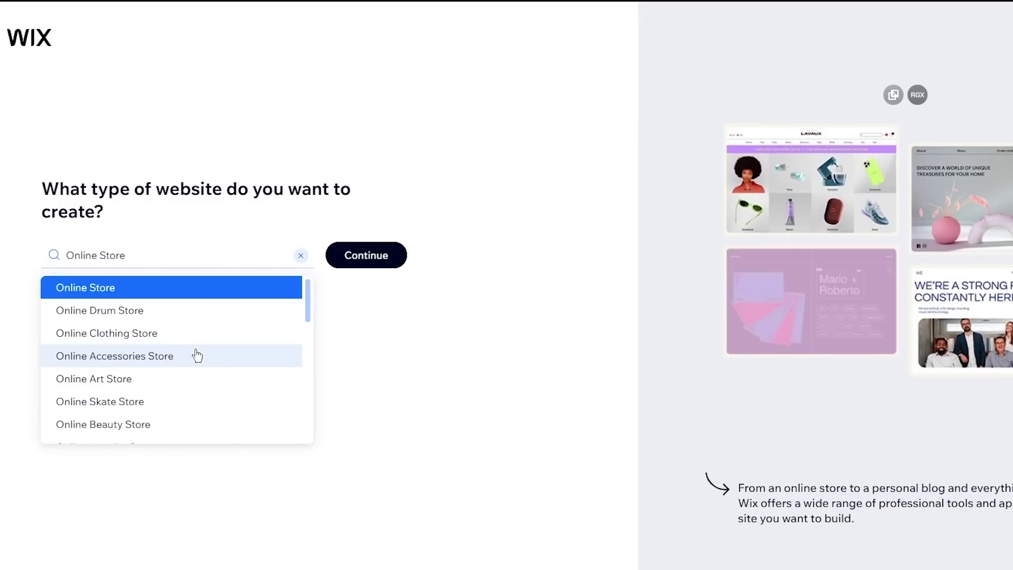
scroll(133, 322, "down", 1)
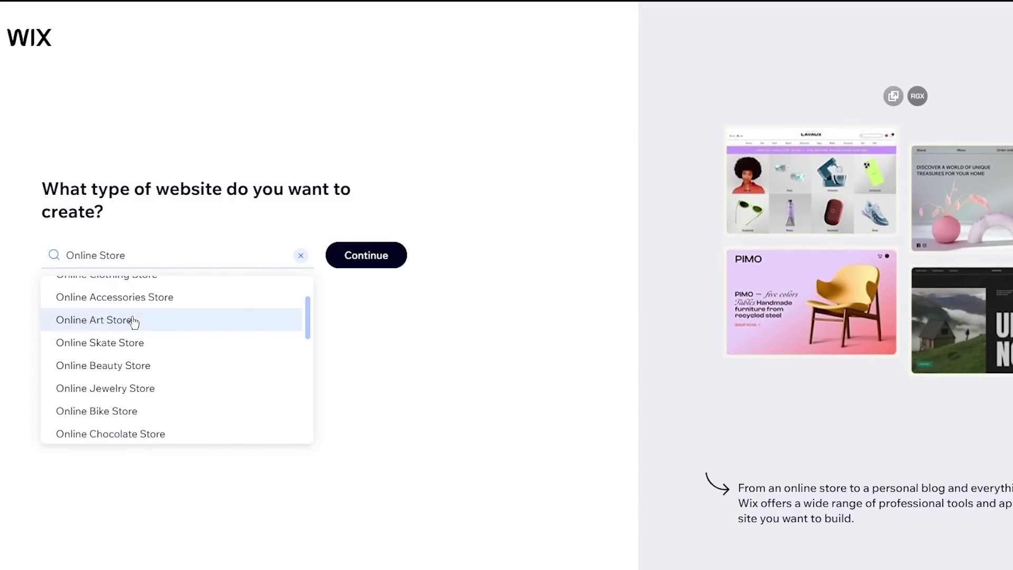
scroll(132, 321, "down", 5)
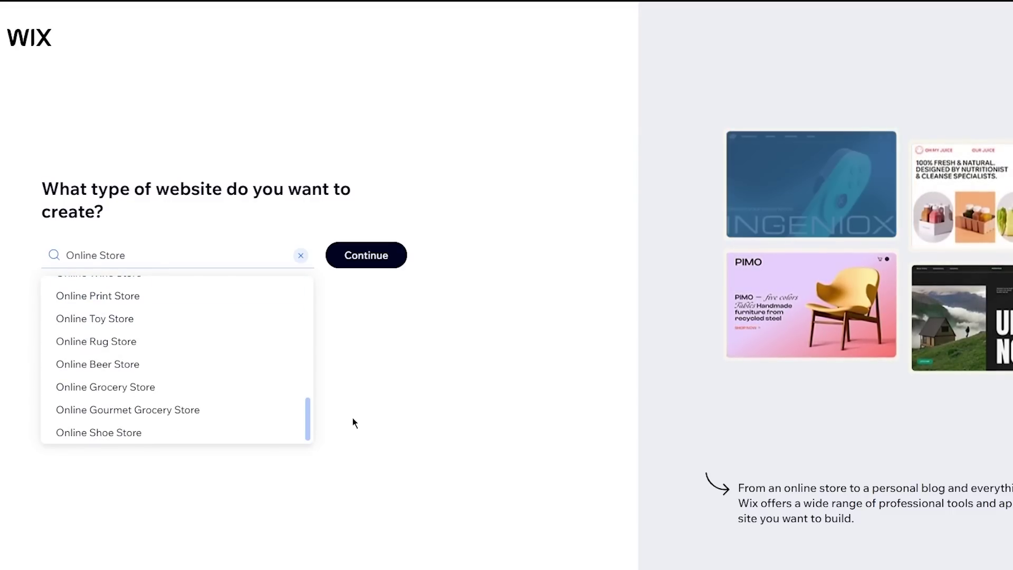
left_click(211, 432)
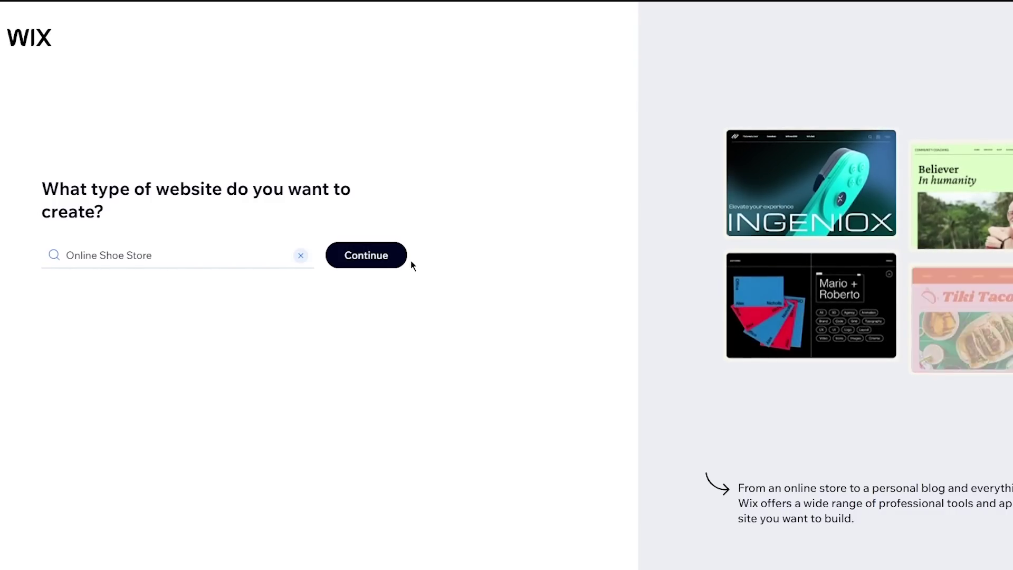
left_click(380, 264)
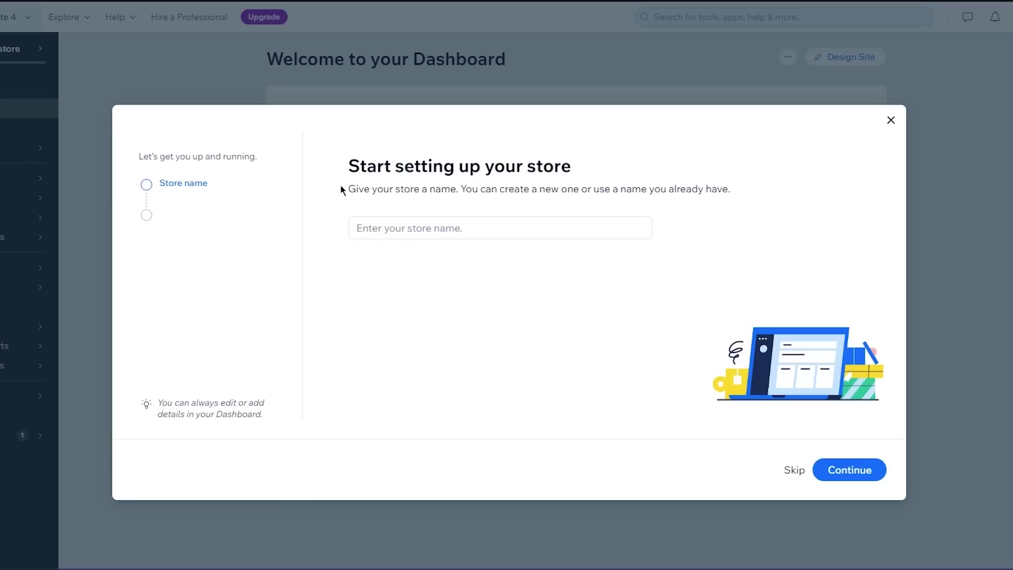
Enter 'Johns shoes' in the store name field of the setup dialog
left_click_drag(343, 188, 702, 209)
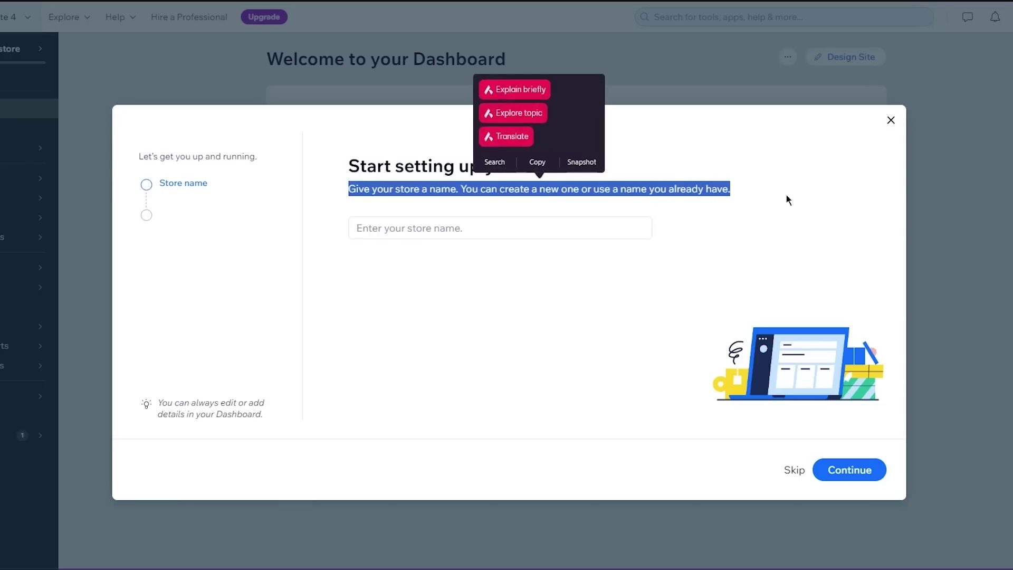
left_click(730, 217)
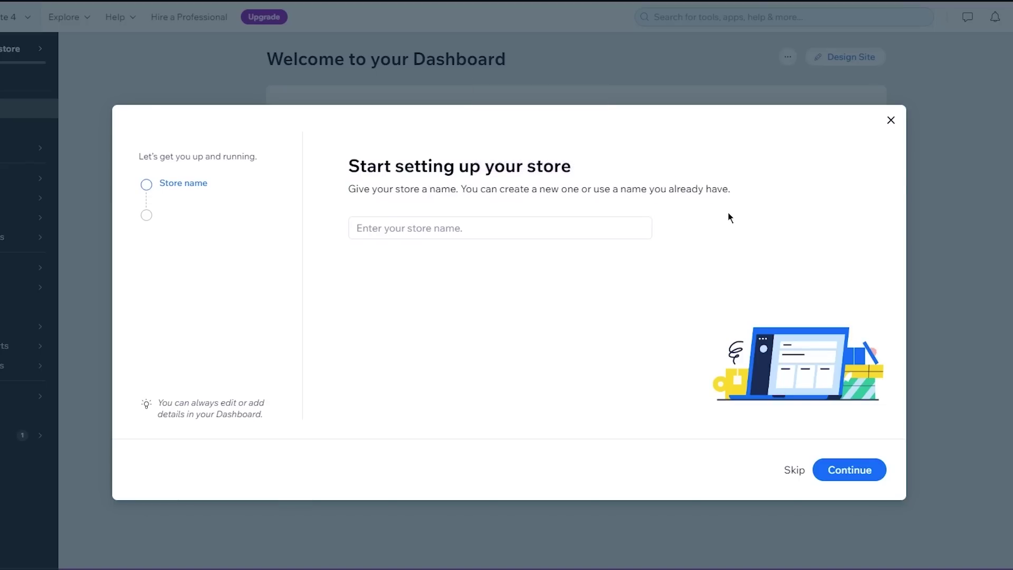
left_click(414, 227)
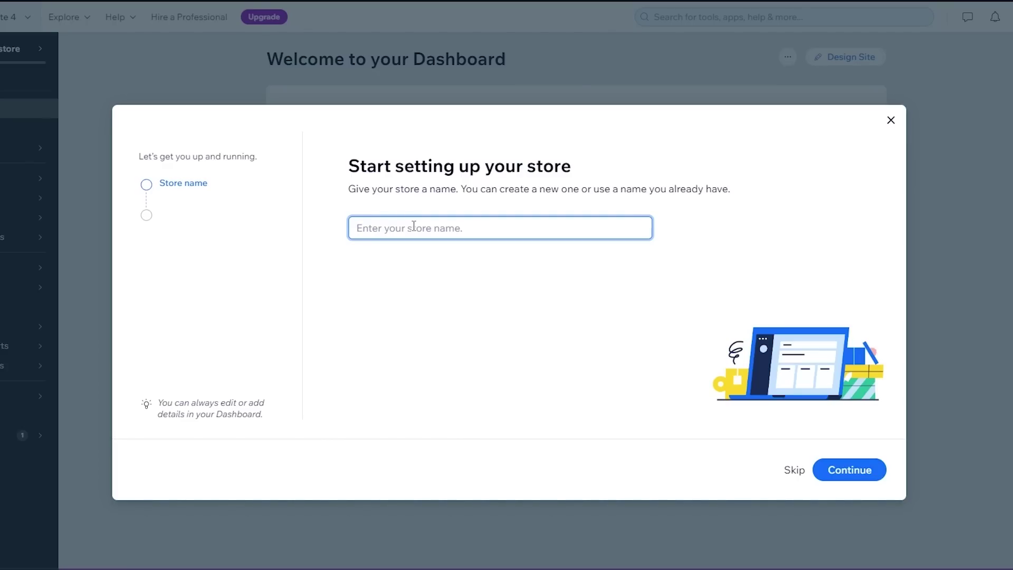
type("Johns shoes")
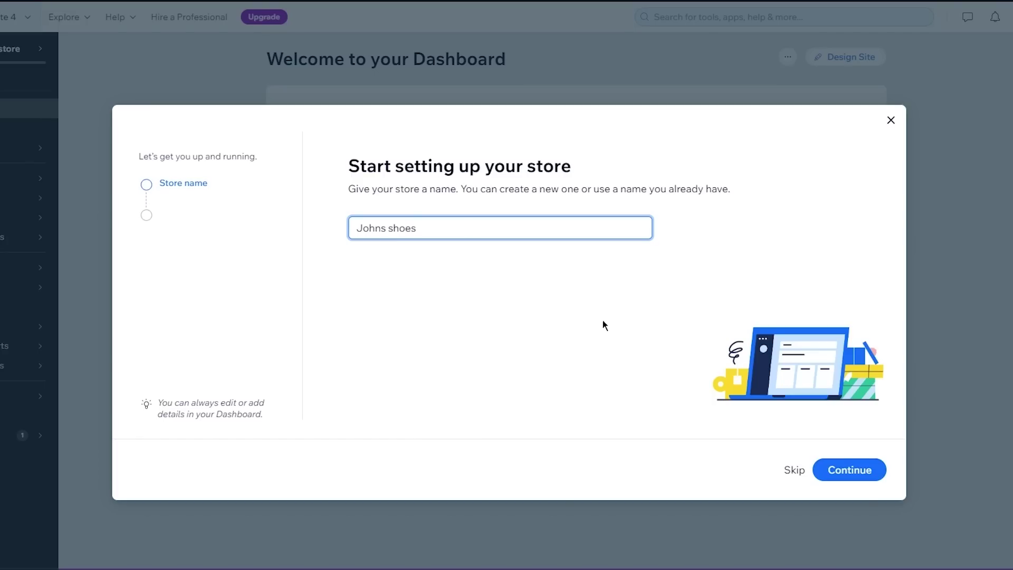
Confirm the store name and answer 'No, I'm just starting out'
left_click(848, 472)
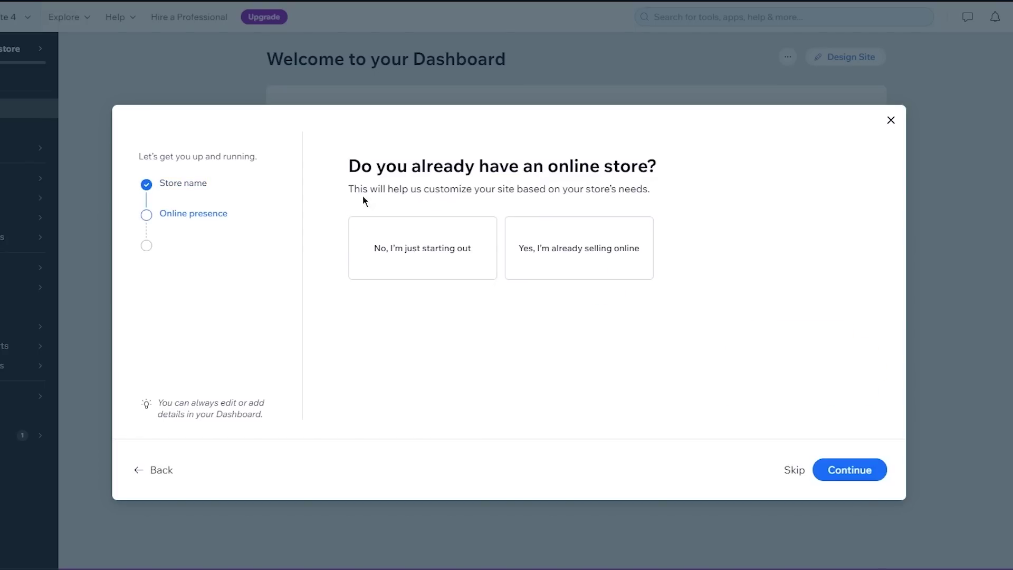
left_click_drag(340, 164, 696, 147)
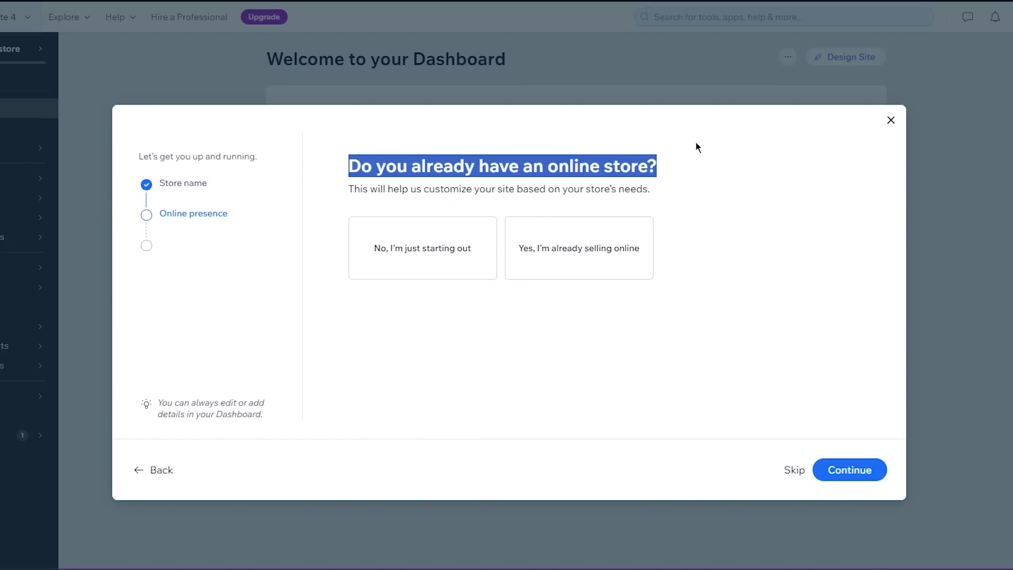
left_click(728, 181)
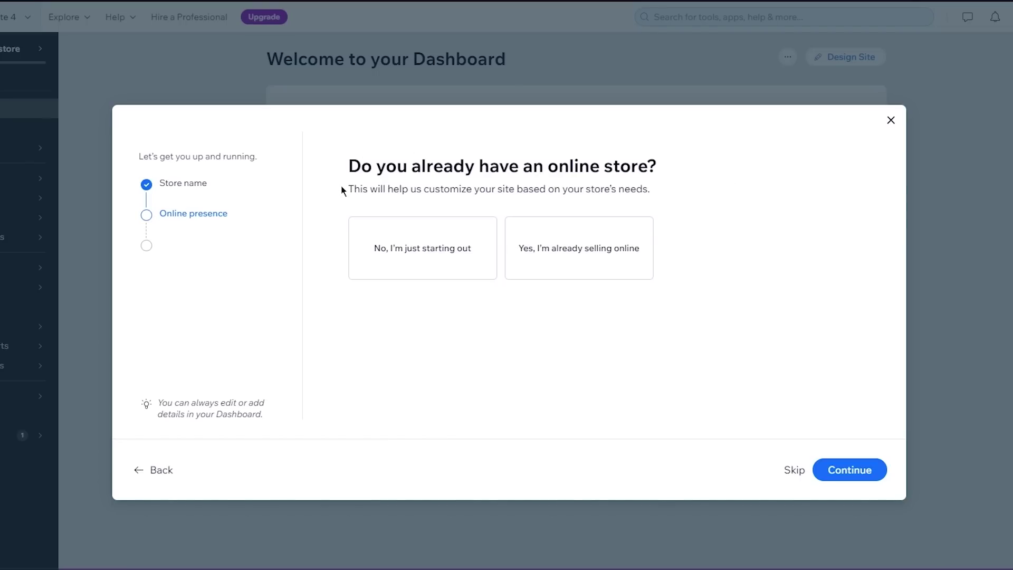
left_click_drag(343, 189, 732, 202)
left_click(709, 209)
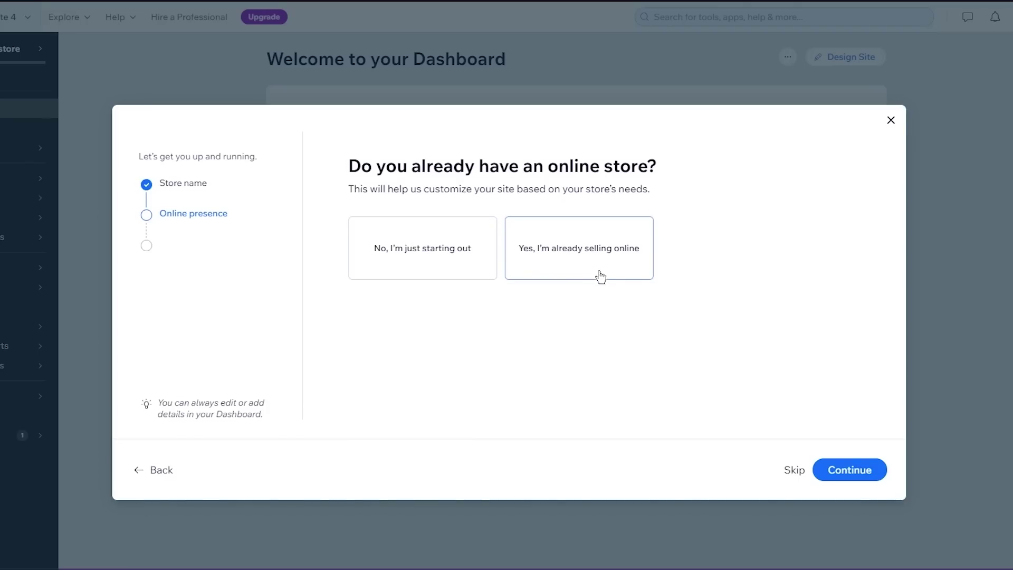
left_click(446, 243)
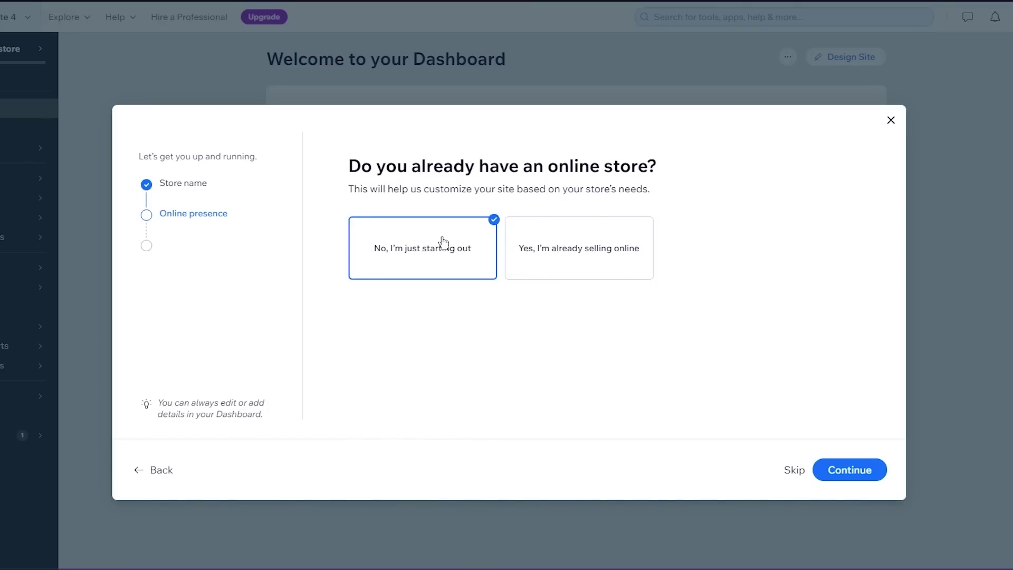
left_click(876, 474)
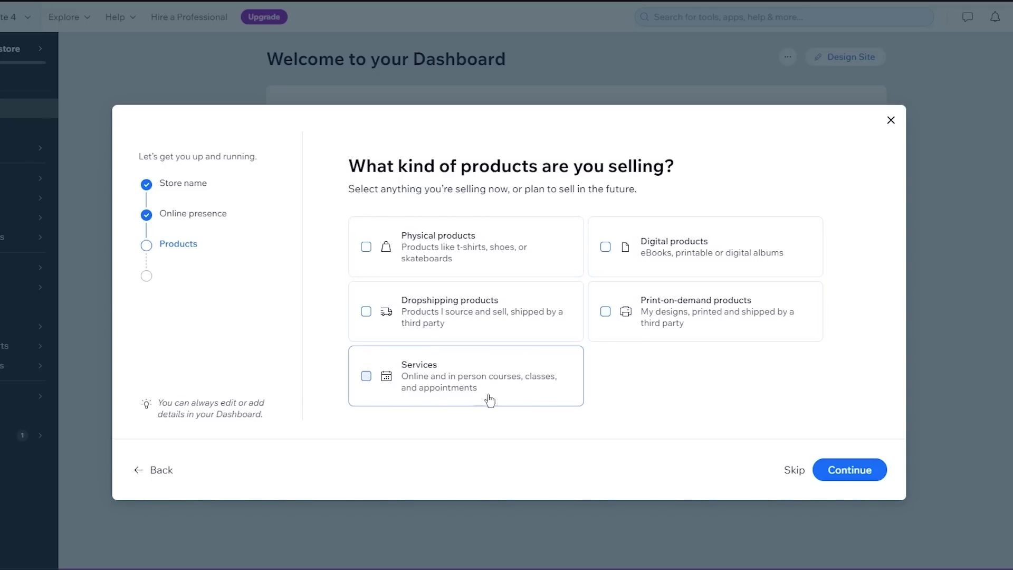
Select Physical and Dropshipping products and keep Online store as the sales channel
left_click(476, 240)
left_click(464, 314)
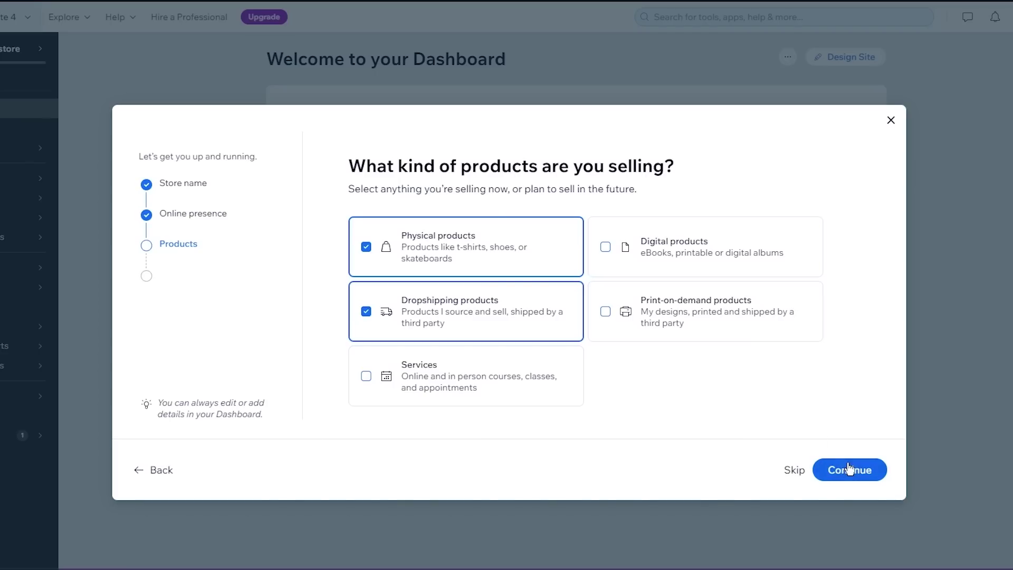
left_click(850, 469)
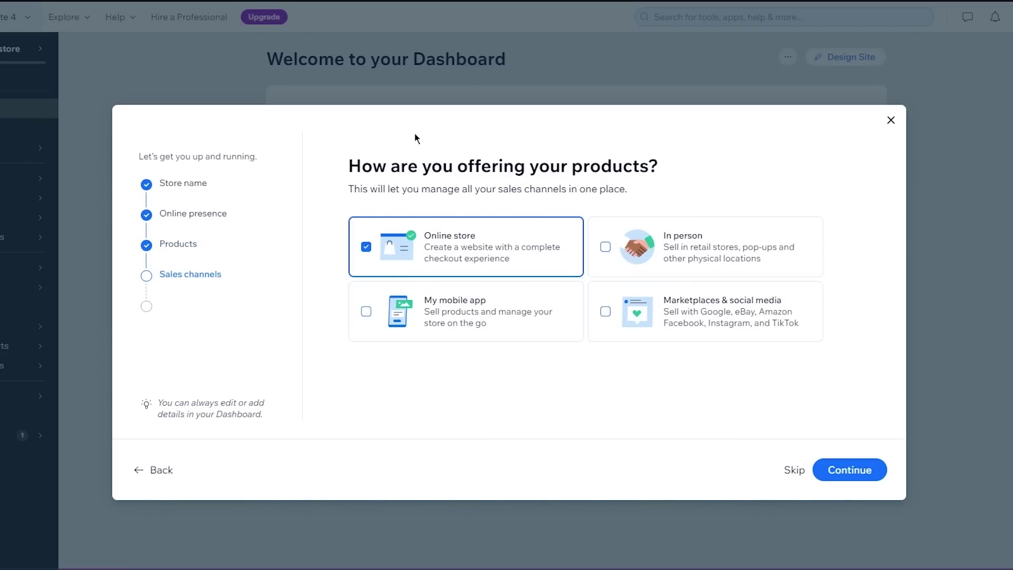
left_click(854, 466)
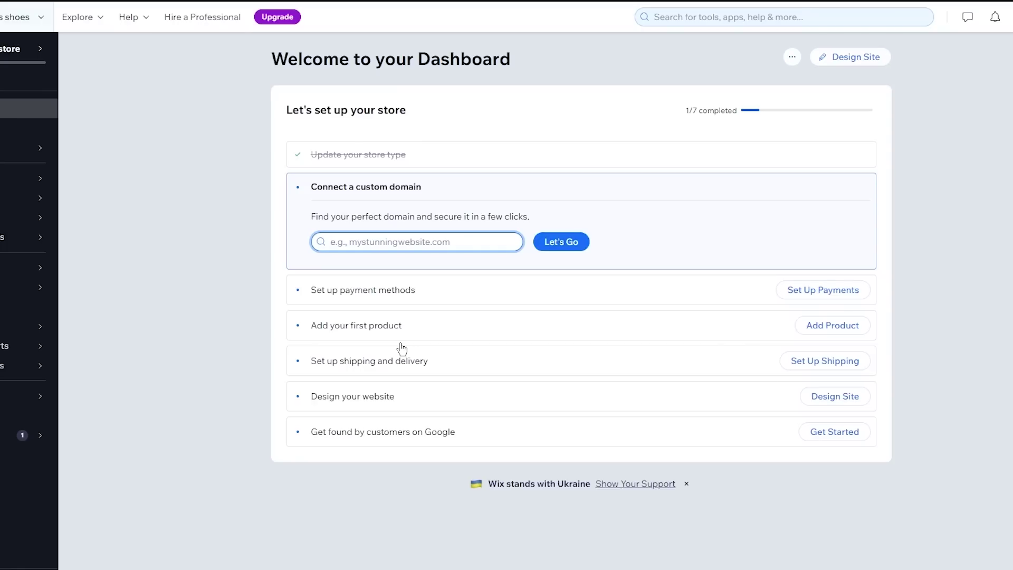
Choose to customise a designed template and bring up the Awesome Sneakers store design
left_click(856, 60)
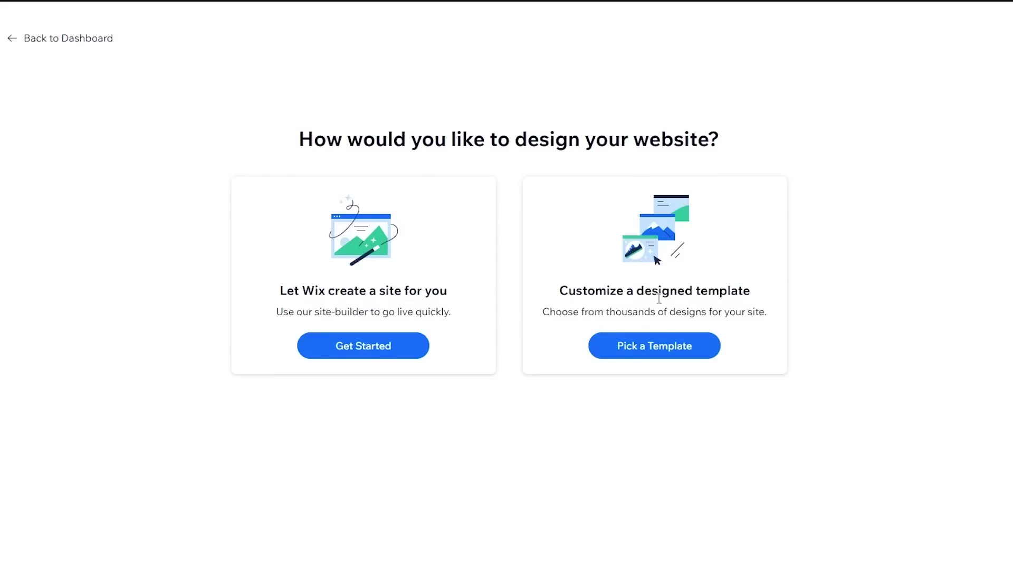
left_click(637, 347)
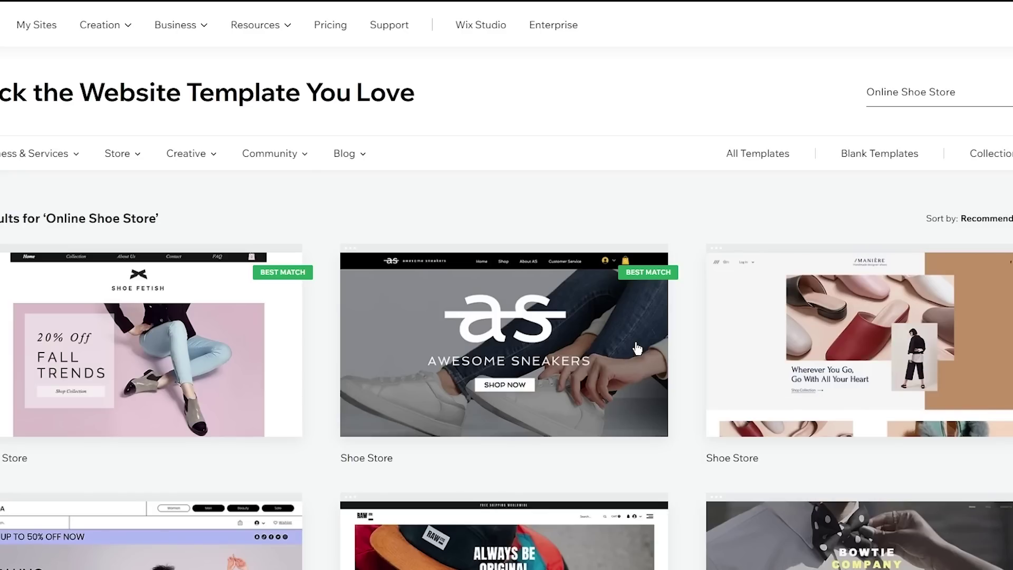
scroll(304, 243, "down", 7)
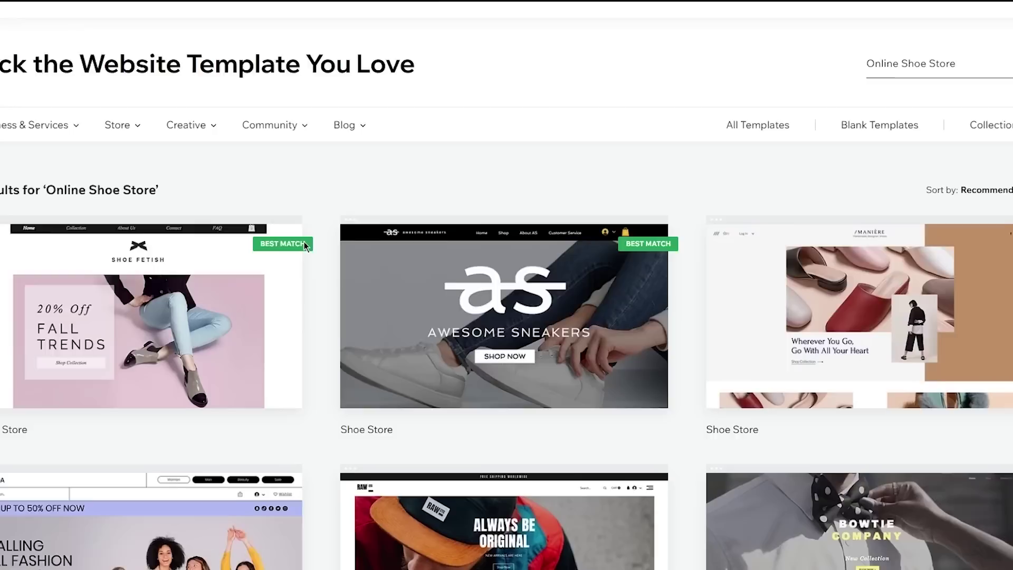
scroll(304, 245, "up", 6)
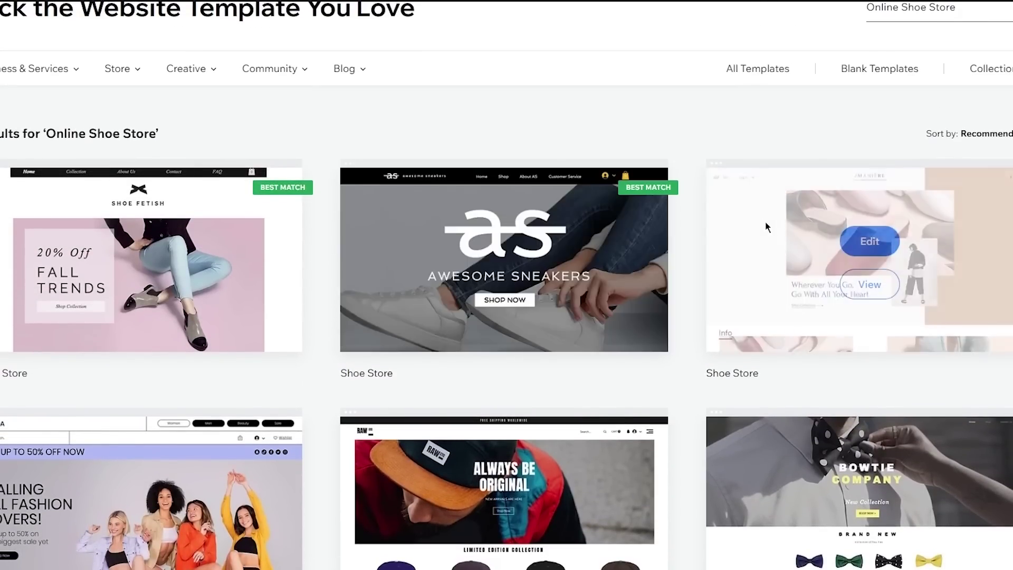
mouse_move(494, 241)
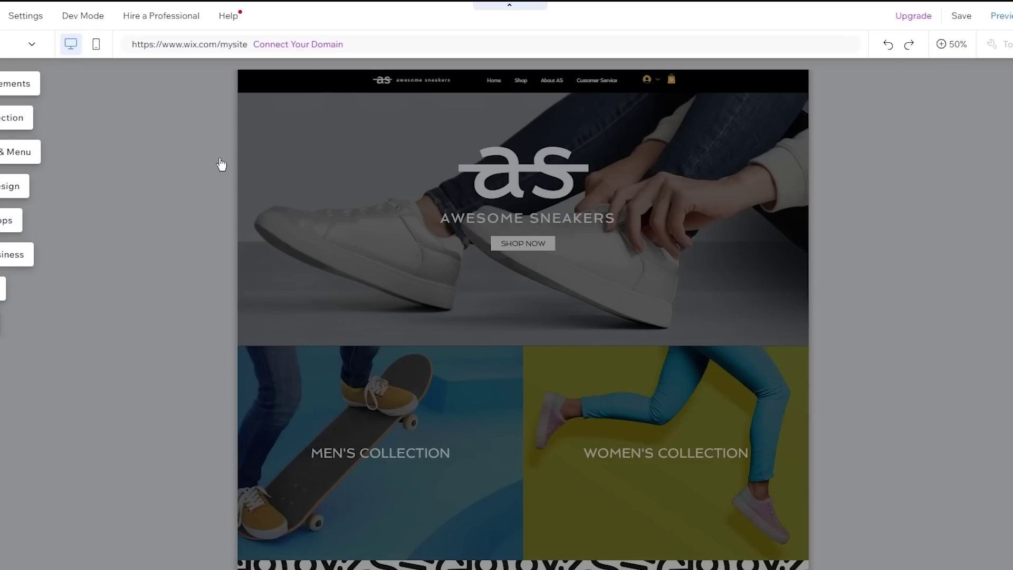
Close the Add panel and select the Featured Product section with its 'No product' slots
left_click(109, 275)
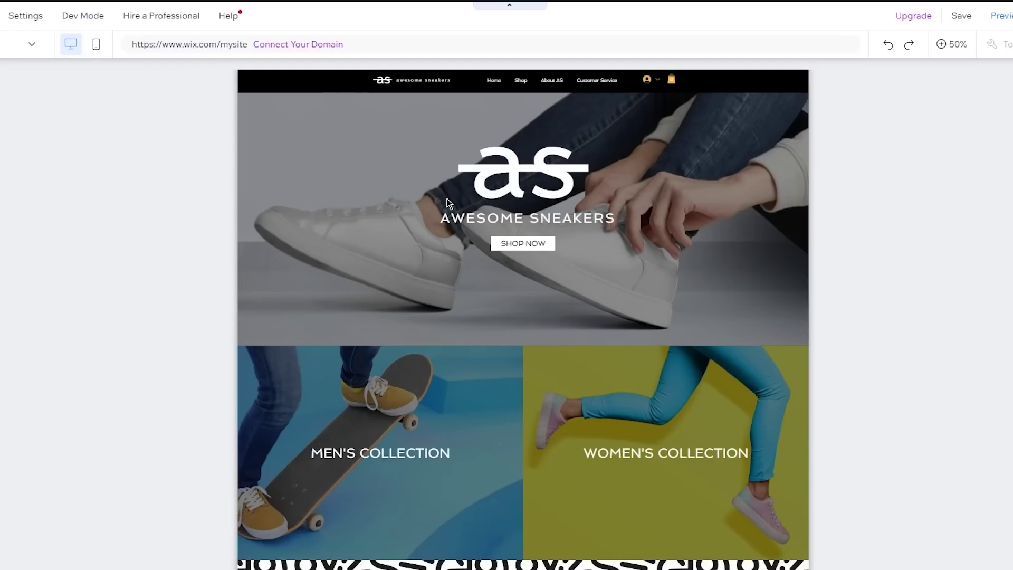
scroll(447, 199, "down", 4)
scroll(649, 217, "down", 7)
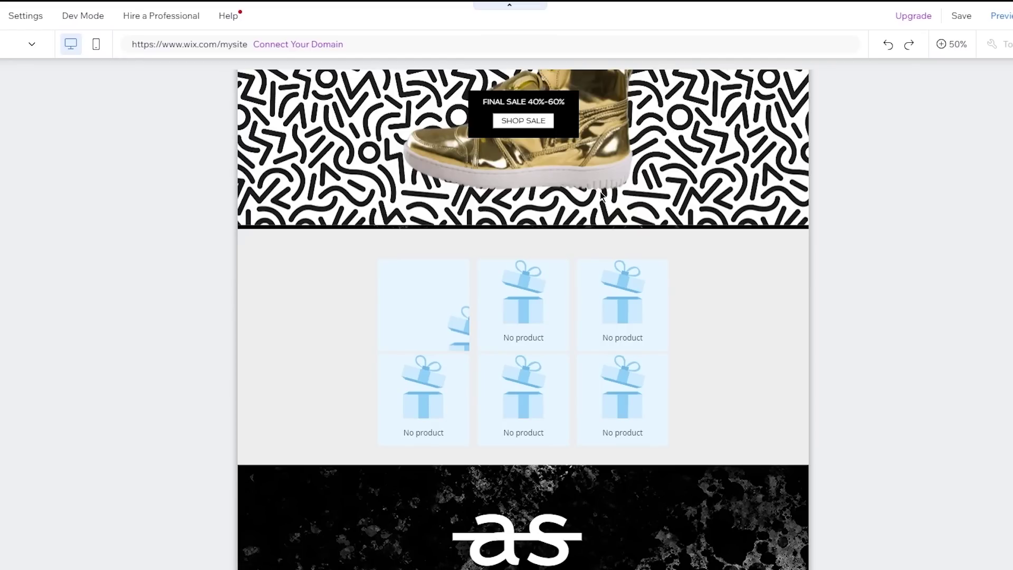
scroll(600, 197, "down", 3)
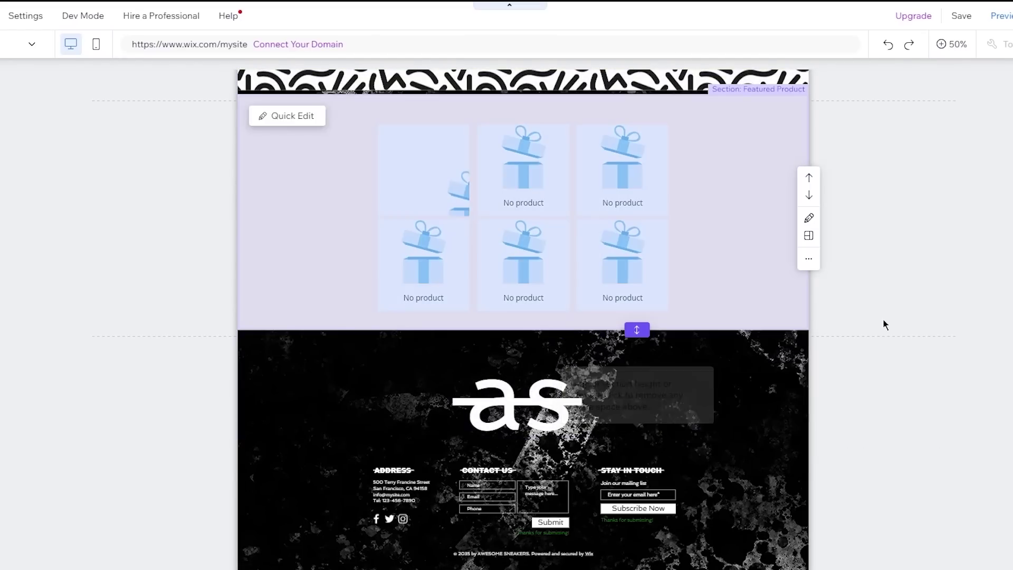
left_click(399, 177)
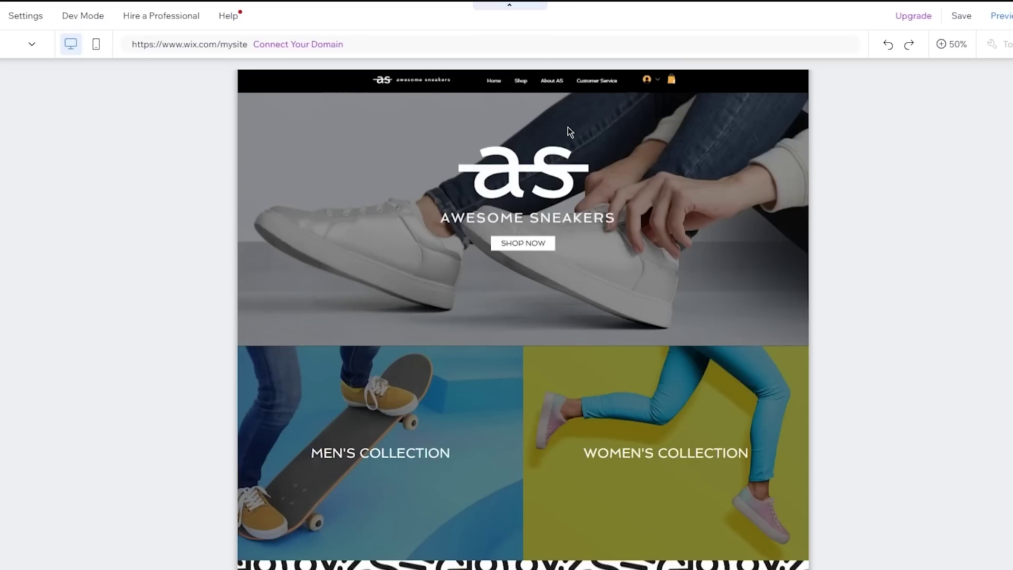
scroll(474, 317, "down", 10)
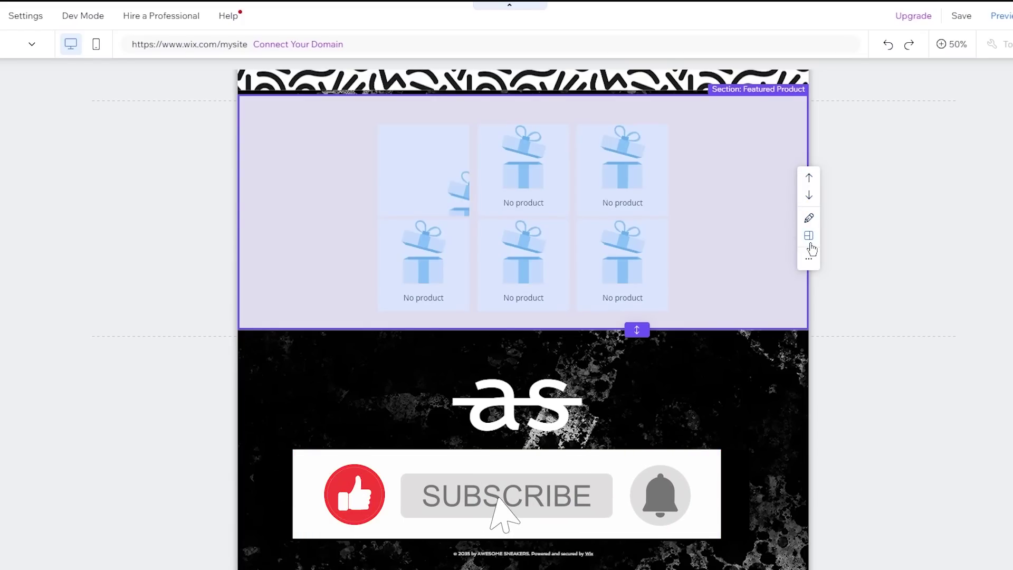
Open Quick Edit for the Featured Product section and go to Manage Products
left_click(808, 218)
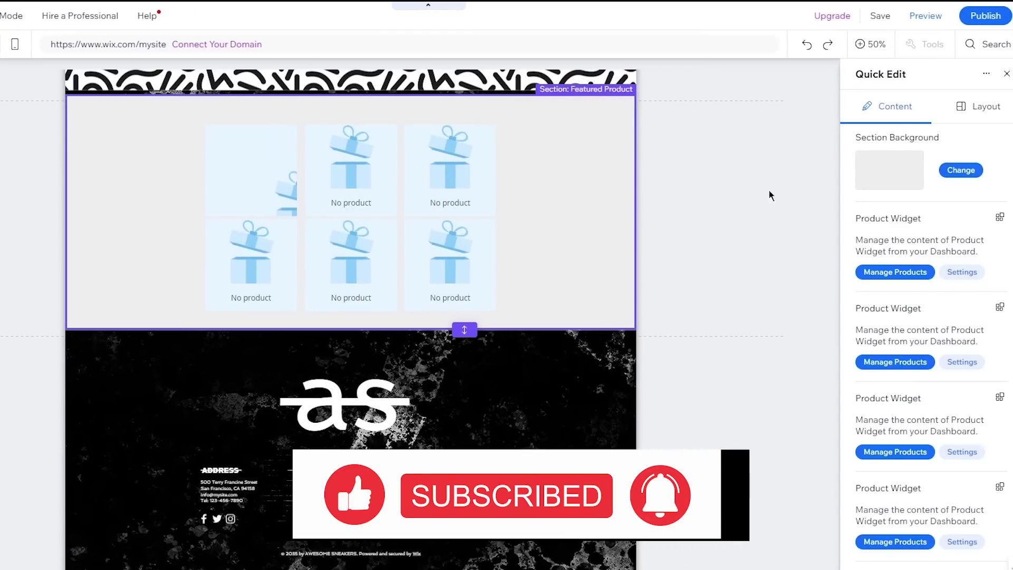
scroll(970, 236, "down", 1)
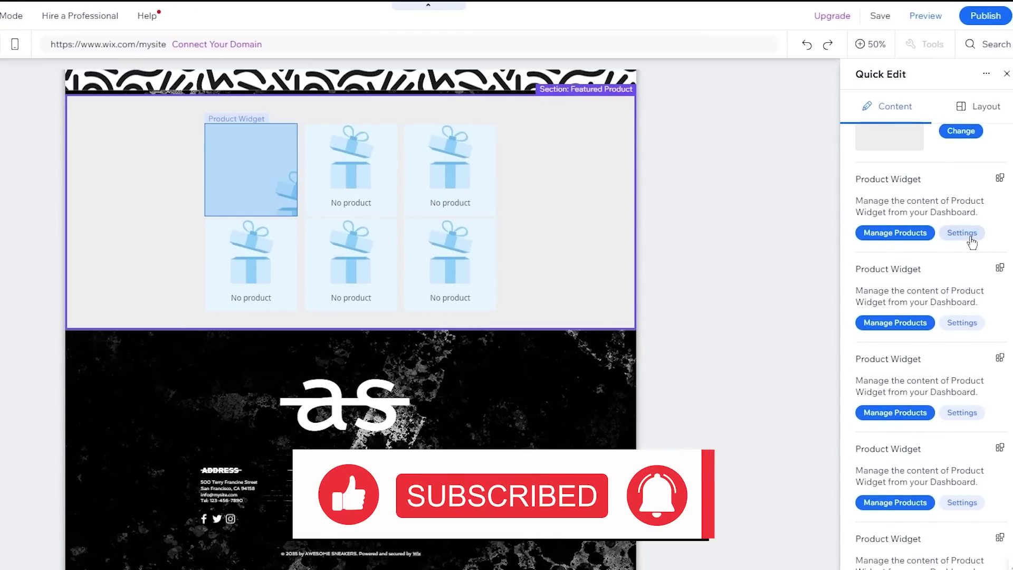
left_click(913, 239)
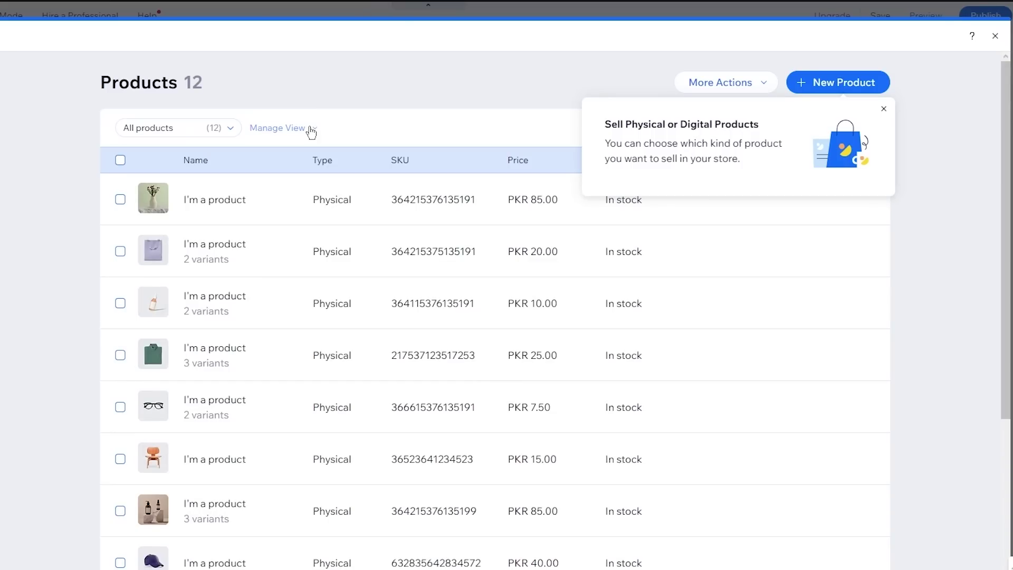
Tick three sample products, dismiss the product-type tip, and start a new physical product
left_click(121, 199)
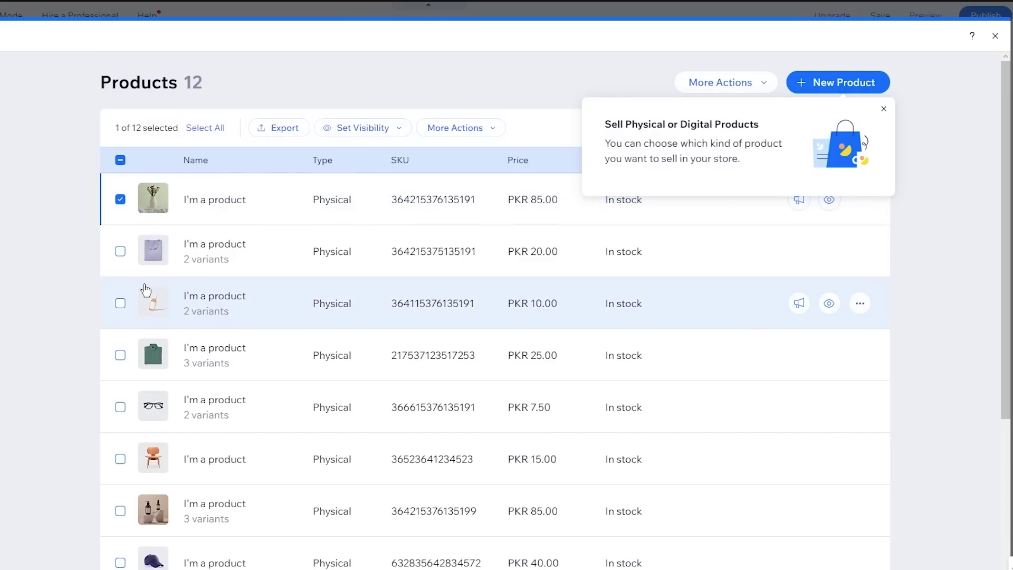
scroll(146, 289, "down", 3)
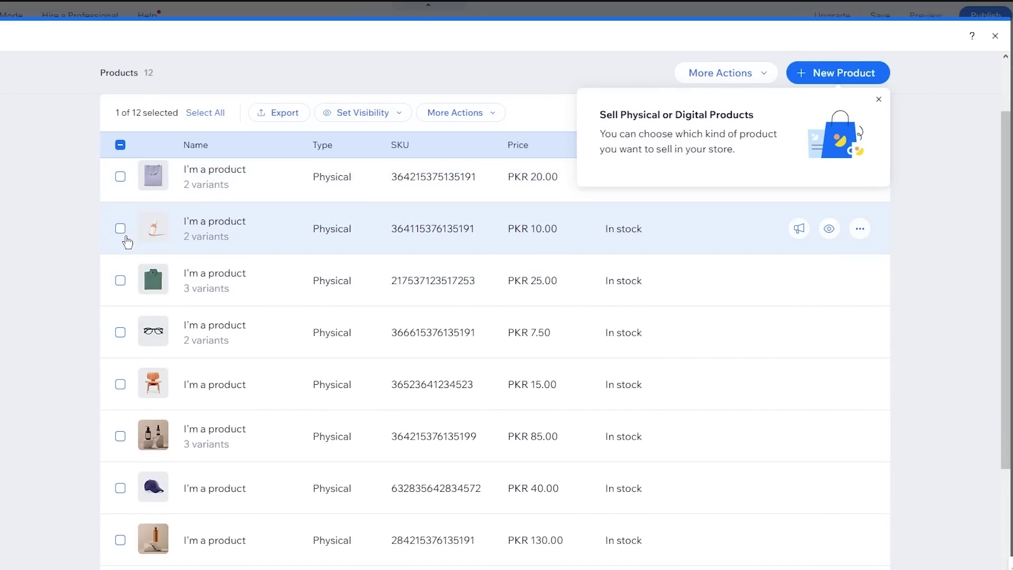
left_click_drag(118, 228, 72, 226)
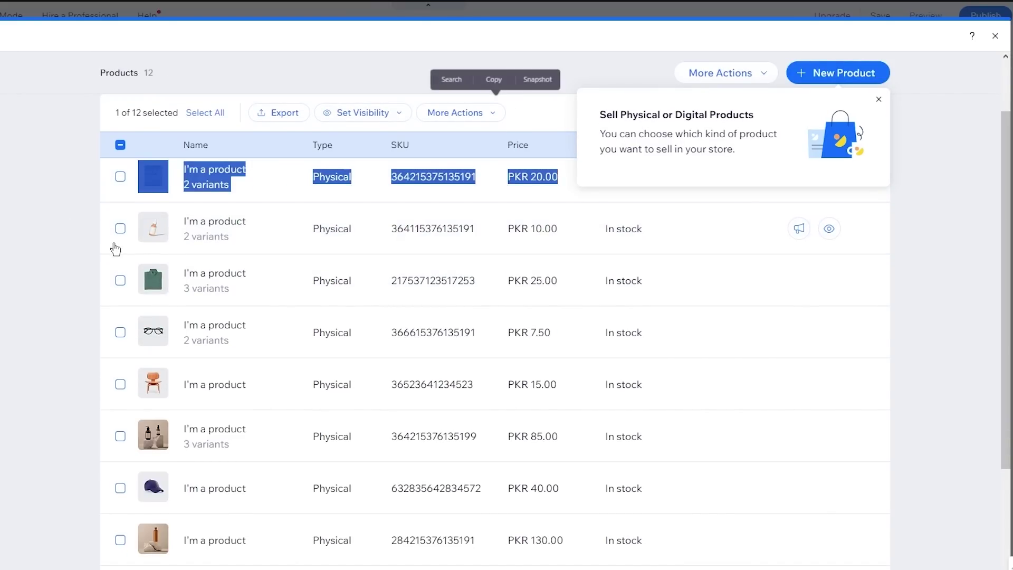
scroll(116, 253, "up", 3)
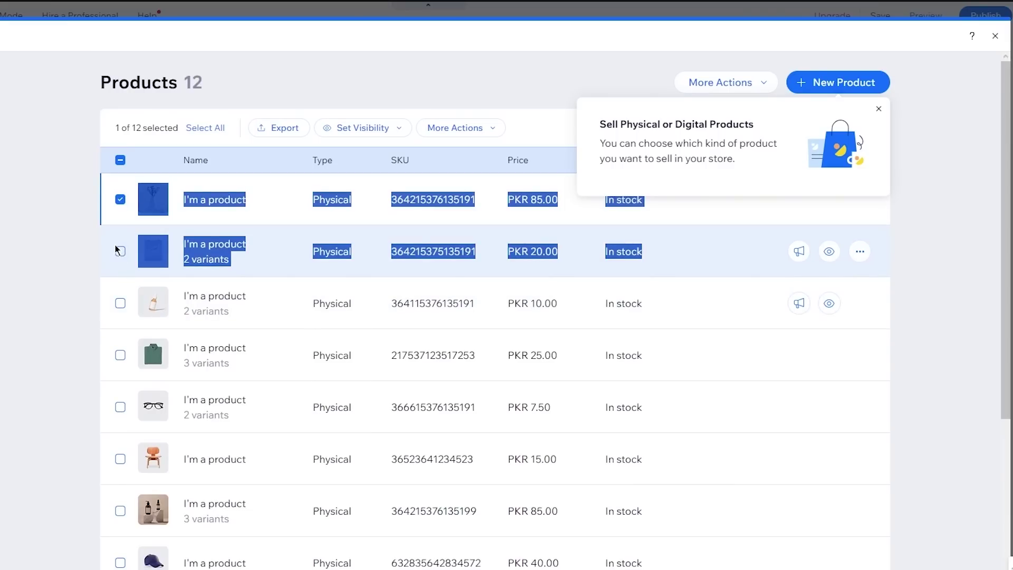
left_click(120, 261)
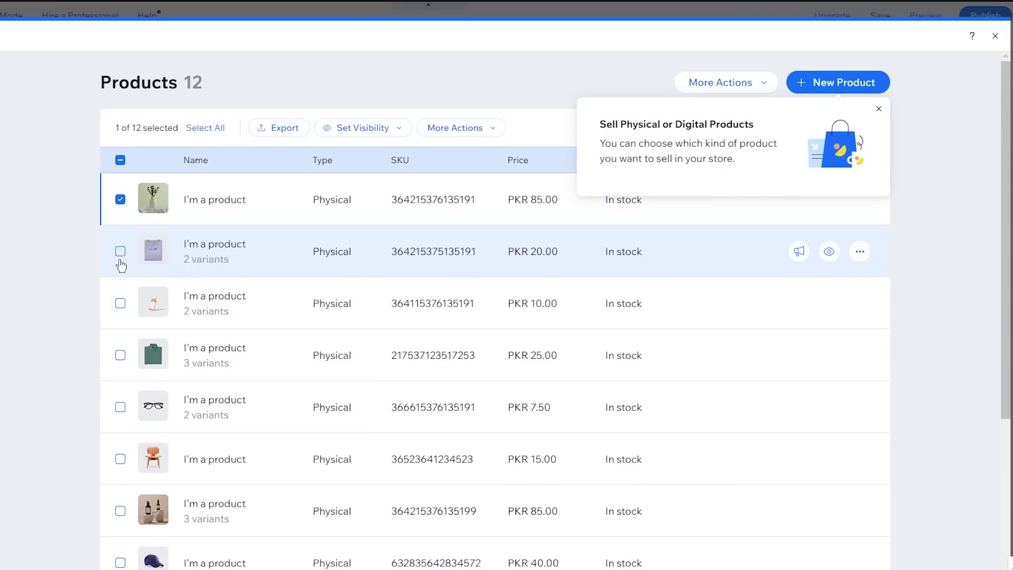
left_click(120, 253)
left_click(120, 303)
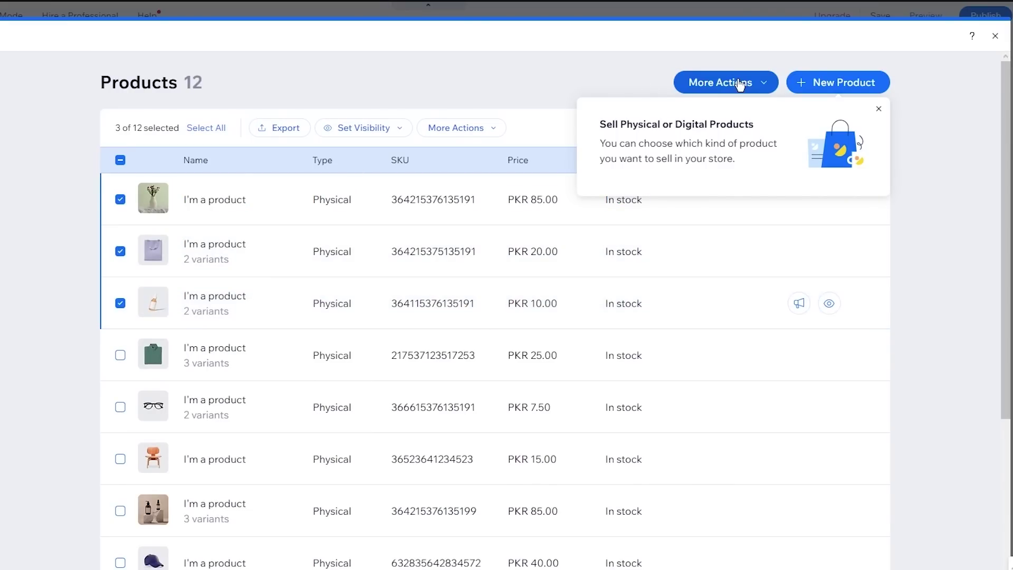
left_click(879, 109)
left_click(853, 88)
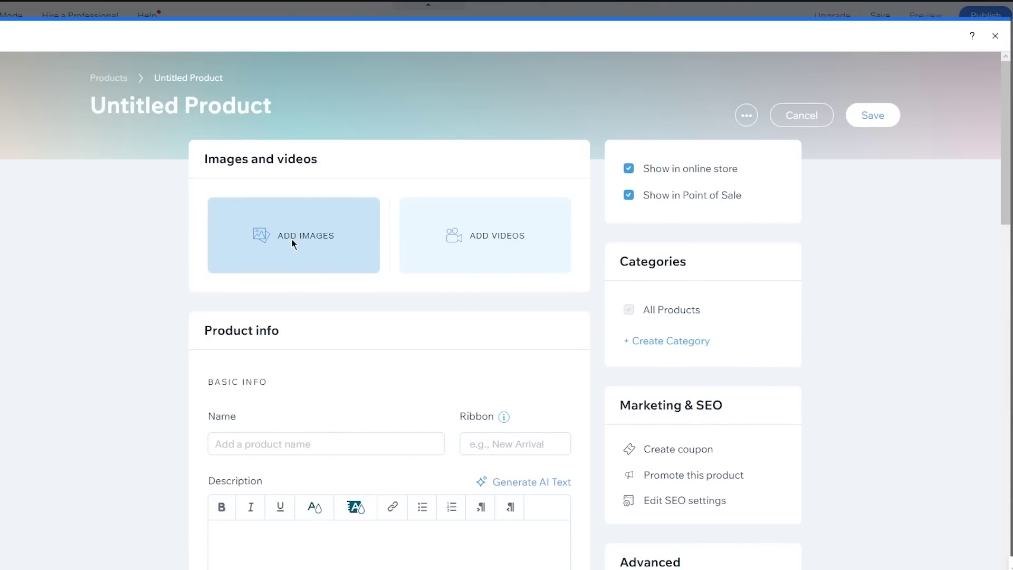
Add product images via Upload Media, choosing Upload from Computer
left_click(307, 237)
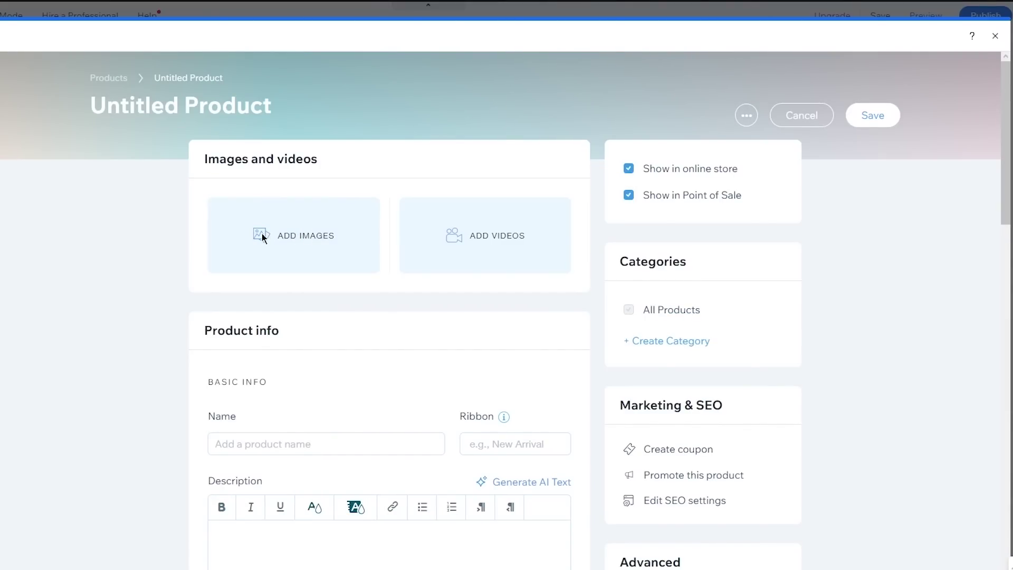
left_click(315, 222)
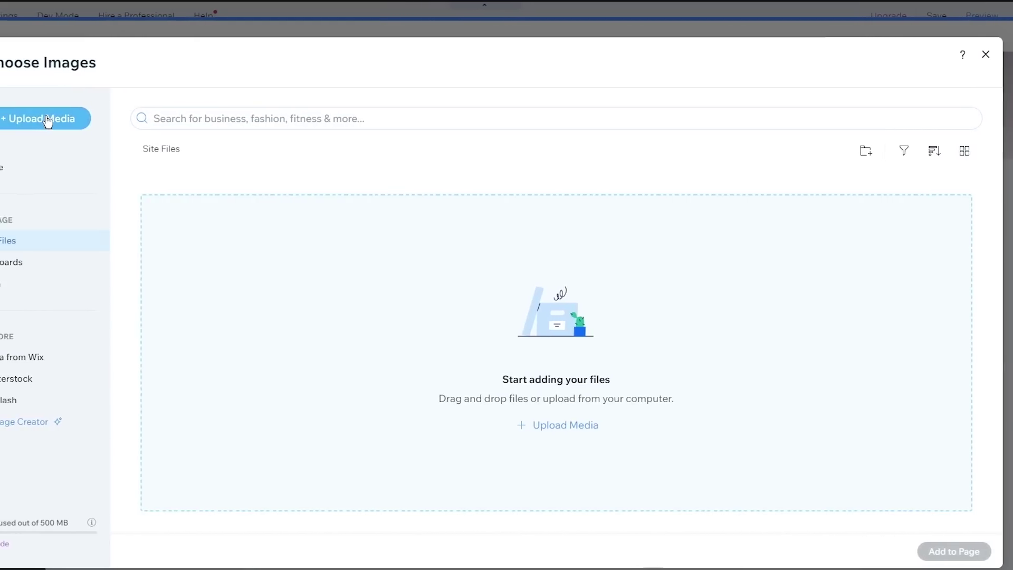
left_click(75, 119)
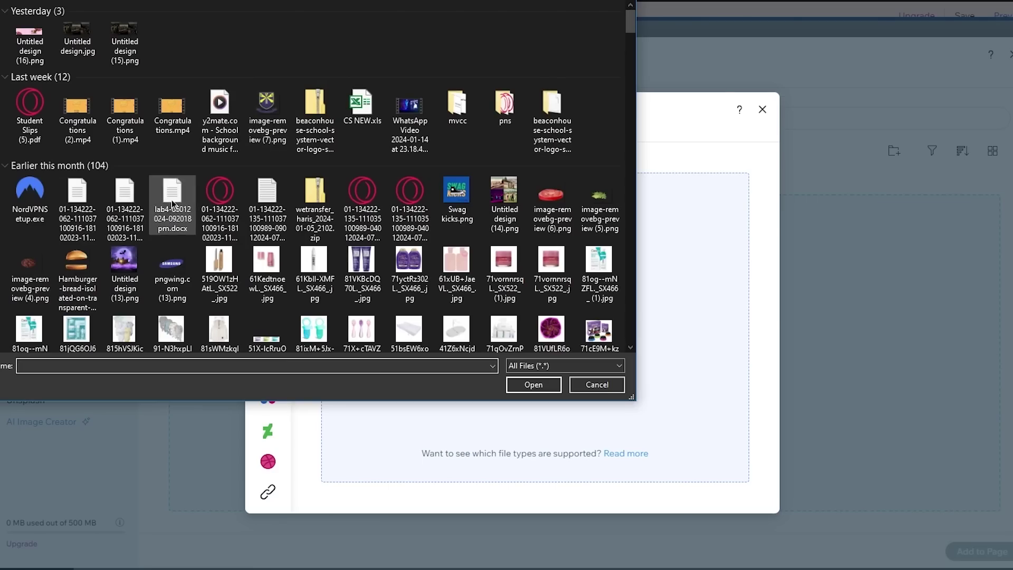
Upload images (2).jpeg, the black sneaker photo, to Site Files
scroll(158, 216, "down", 10)
scroll(158, 216, "down", 10)
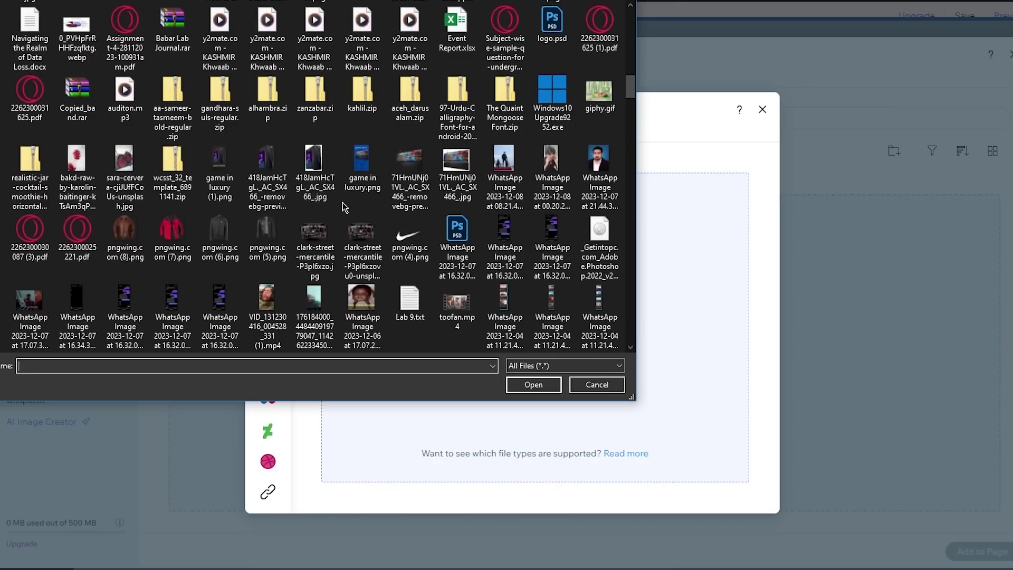
scroll(342, 203, "down", 3)
scroll(343, 203, "down", 6)
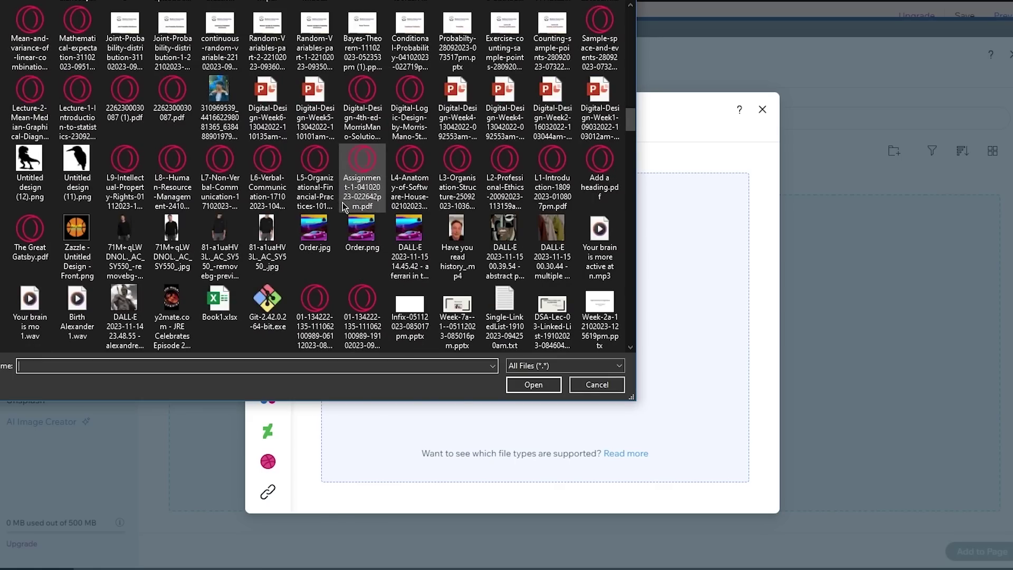
scroll(342, 205, "down", 6)
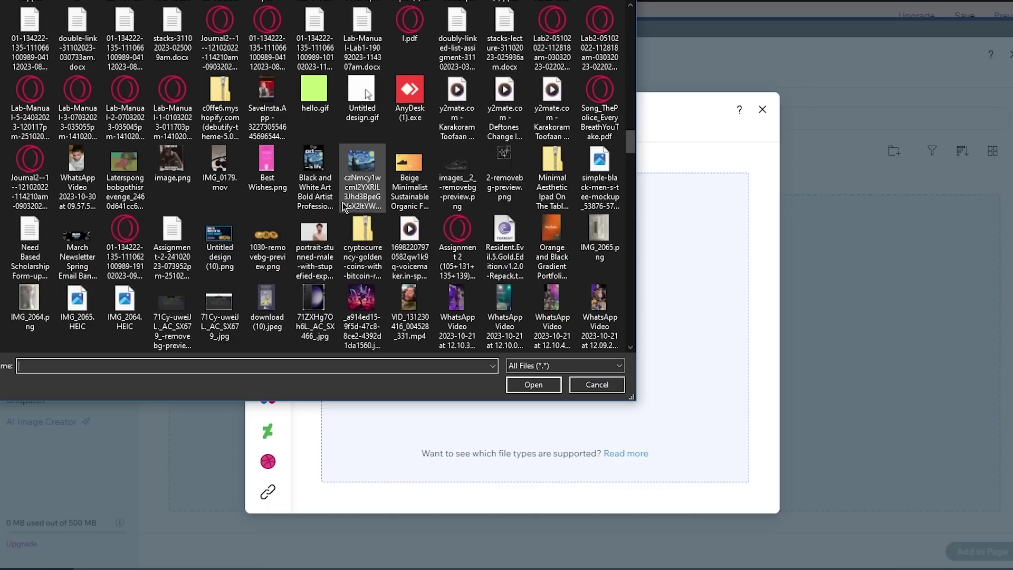
scroll(343, 204, "down", 3)
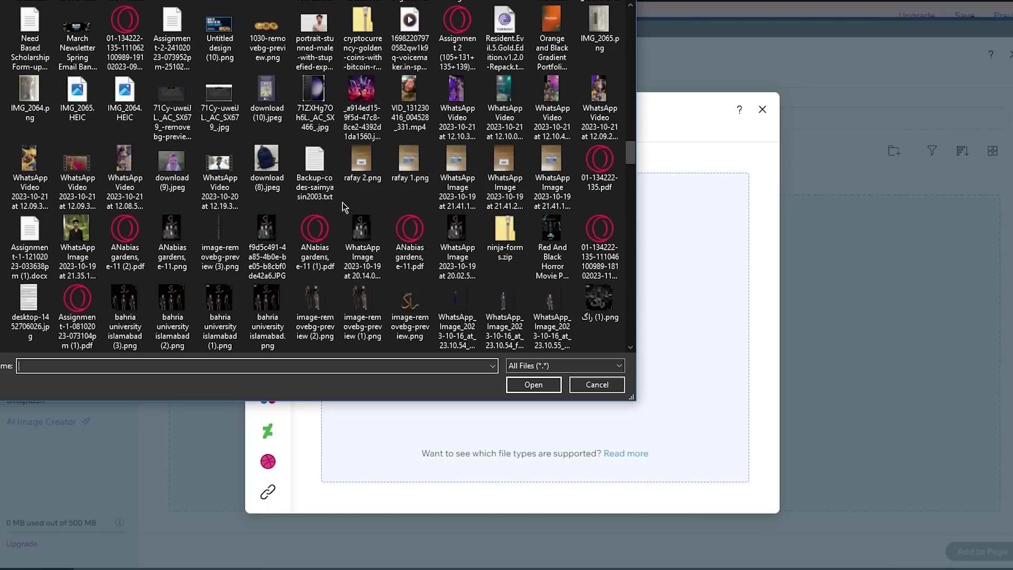
scroll(342, 204, "down", 3)
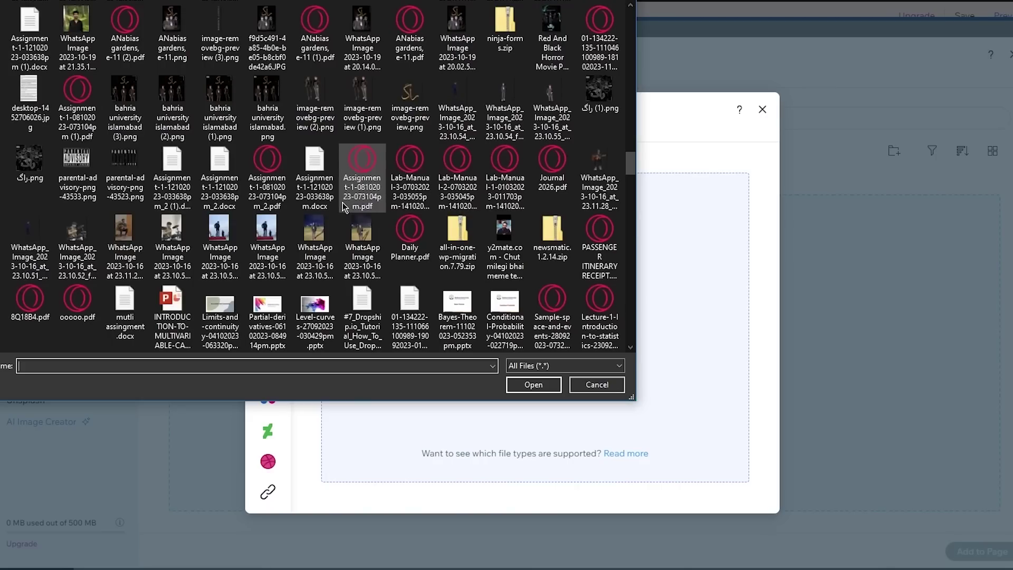
scroll(312, 212, "down", 10)
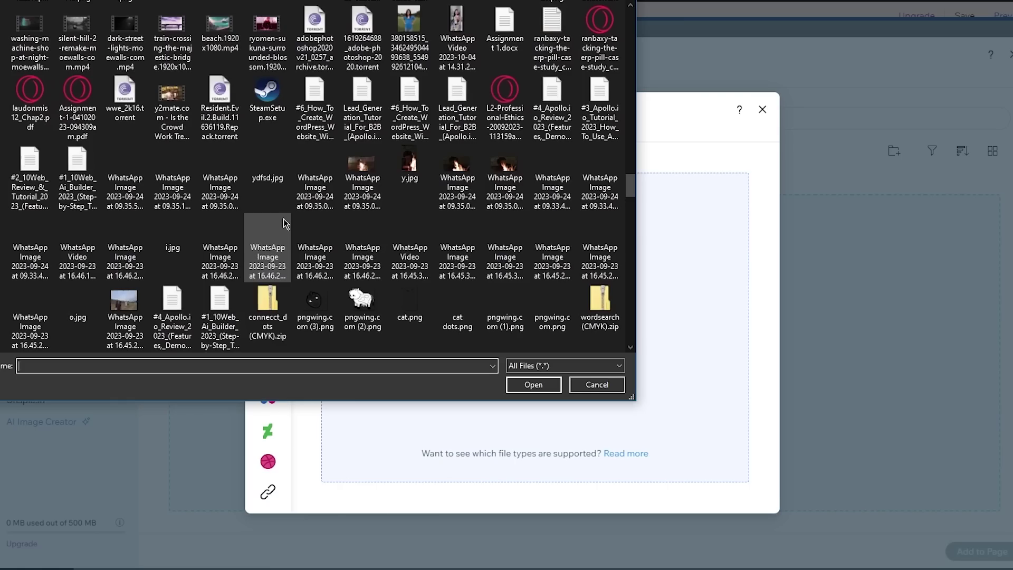
scroll(285, 227, "up", 3)
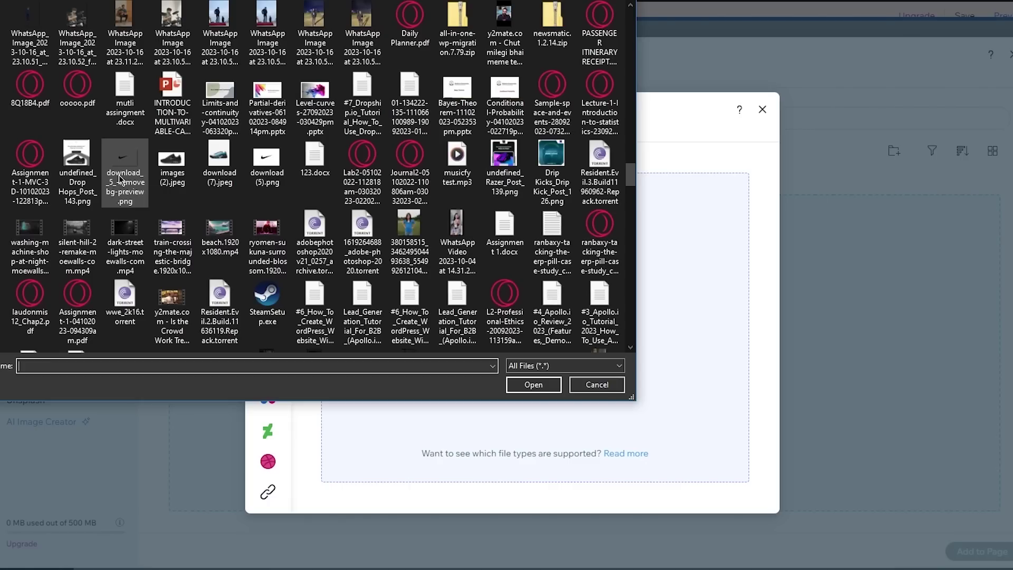
double_click(169, 165)
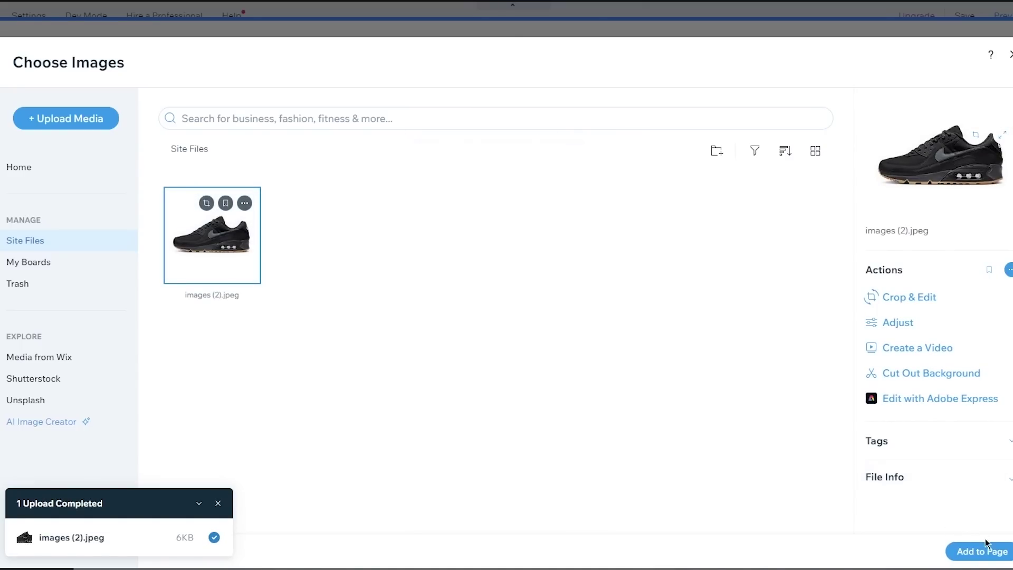
Attach the black shoe image and enter the name 'nike' with price 999
left_click(971, 551)
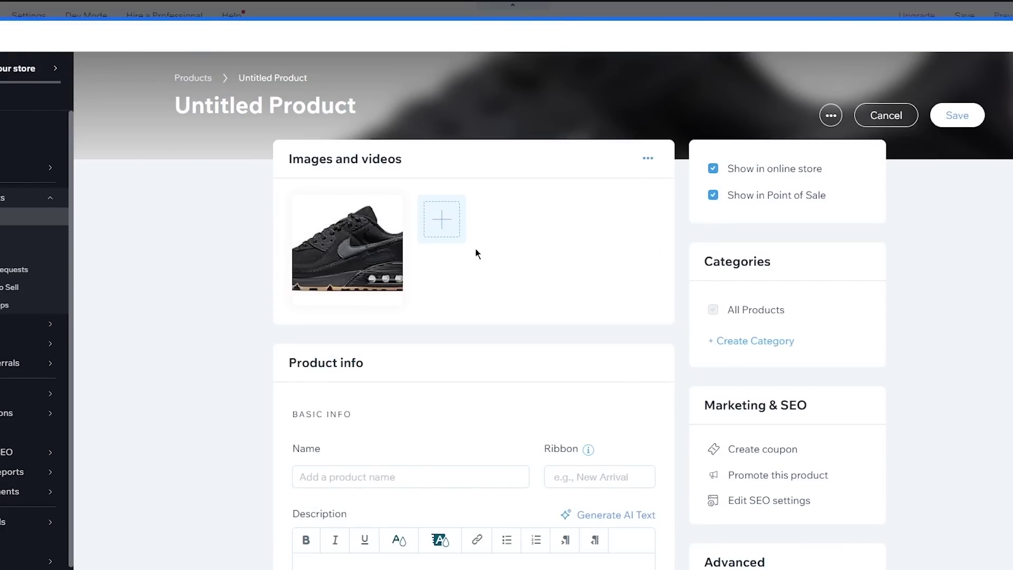
scroll(744, 277, "down", 3)
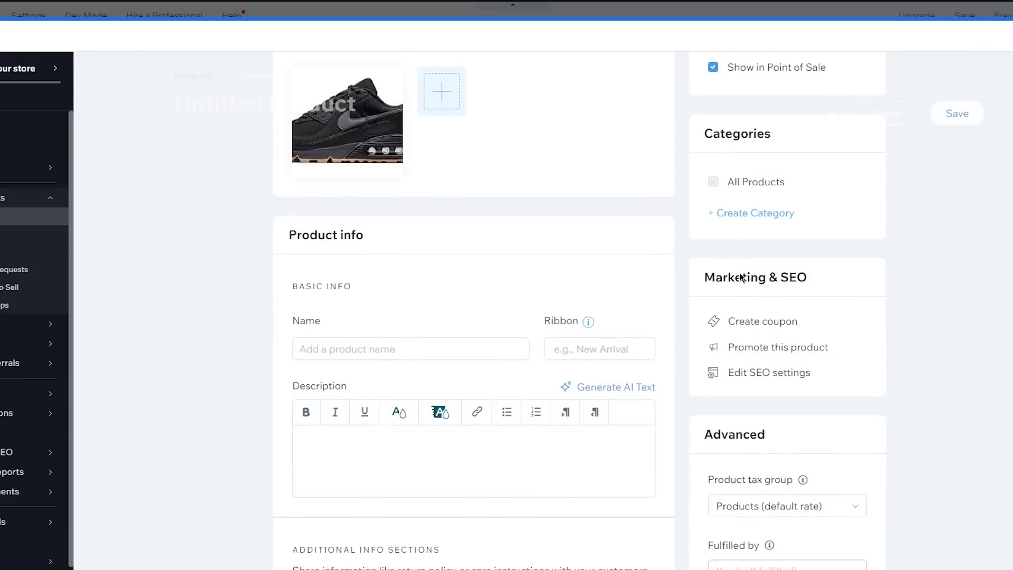
left_click(306, 331)
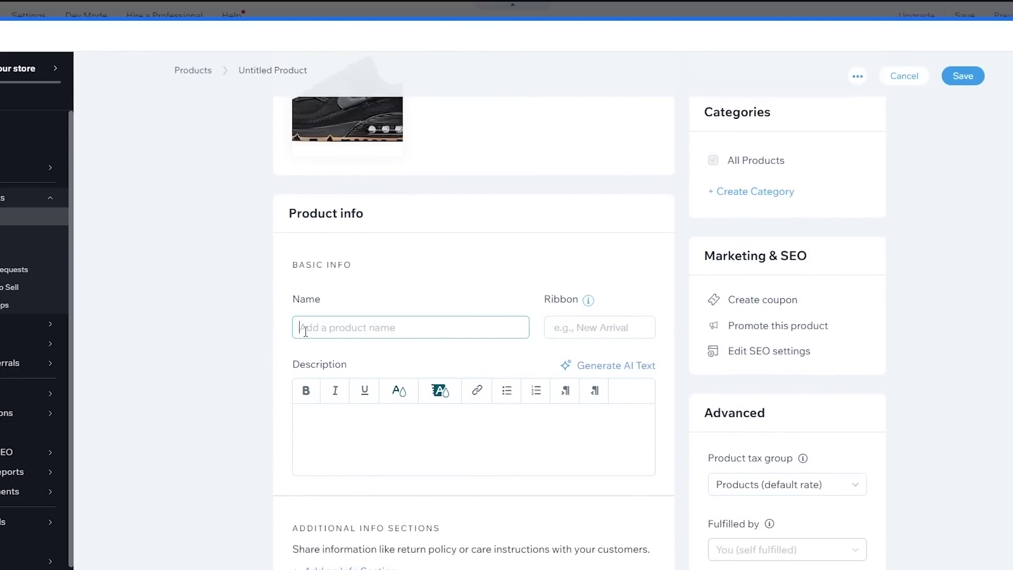
type("nike")
scroll(381, 303, "down", 10)
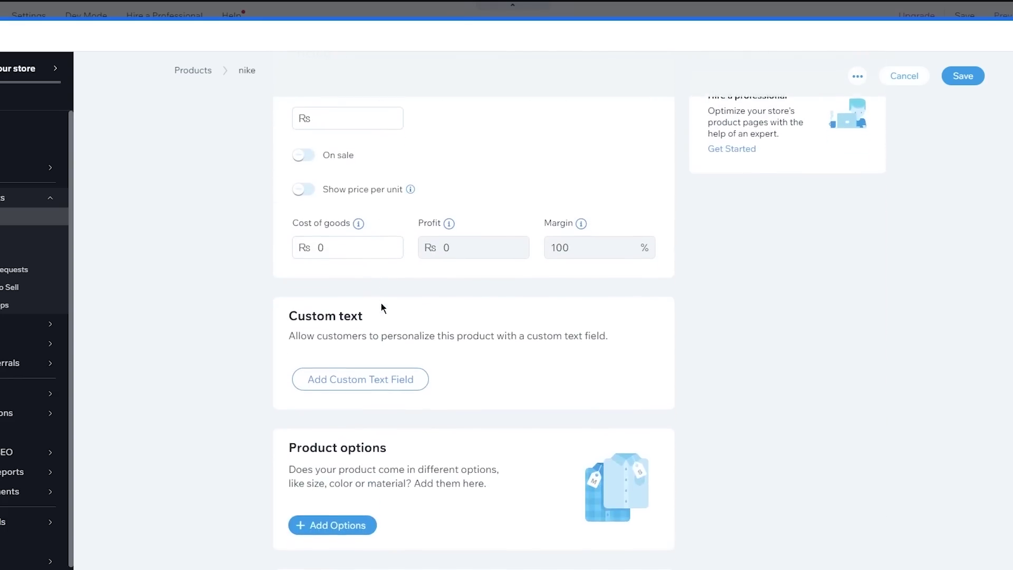
left_click(358, 147)
type("999")
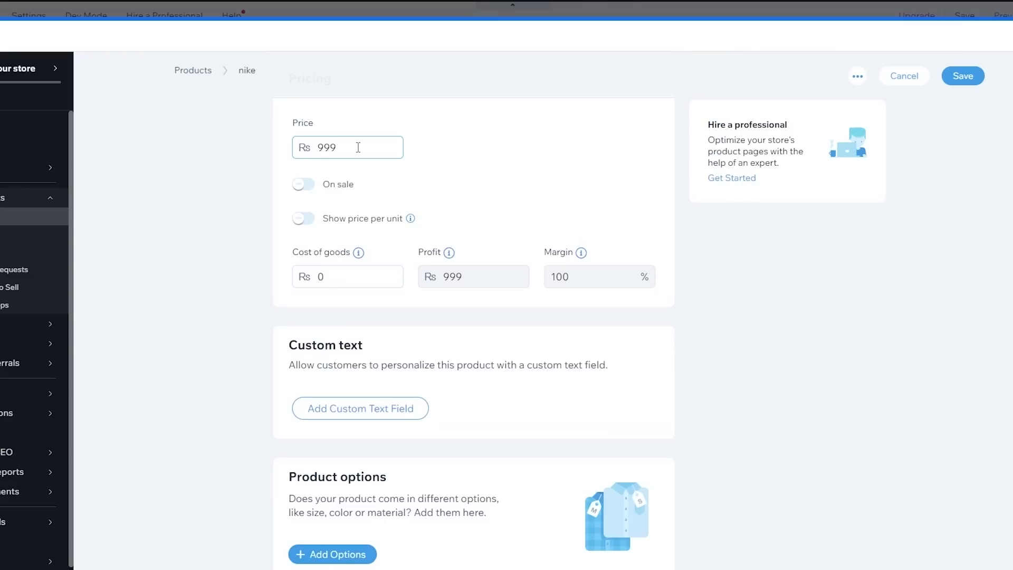
scroll(358, 151, "down", 1)
left_click(364, 272)
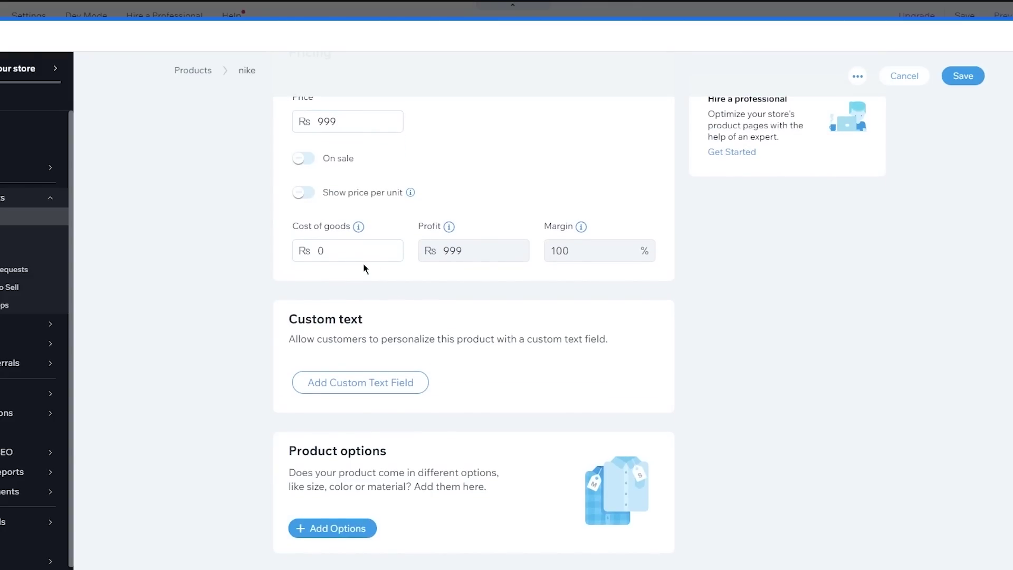
Keep the status In stock, fill in an SKU and 1 kg shipping weight, and save
left_click(368, 252)
scroll(369, 252, "down", 4)
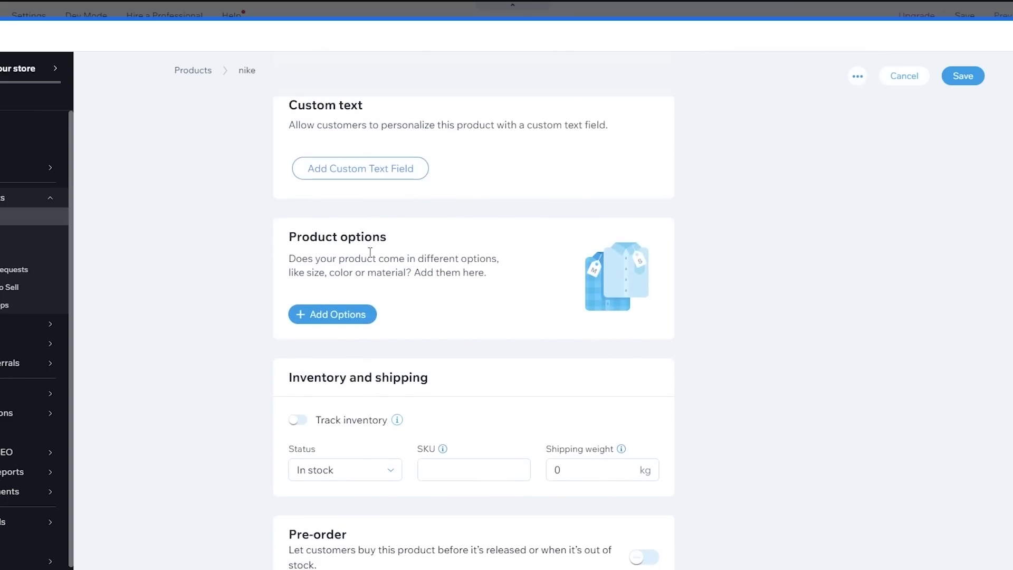
scroll(451, 317, "down", 5)
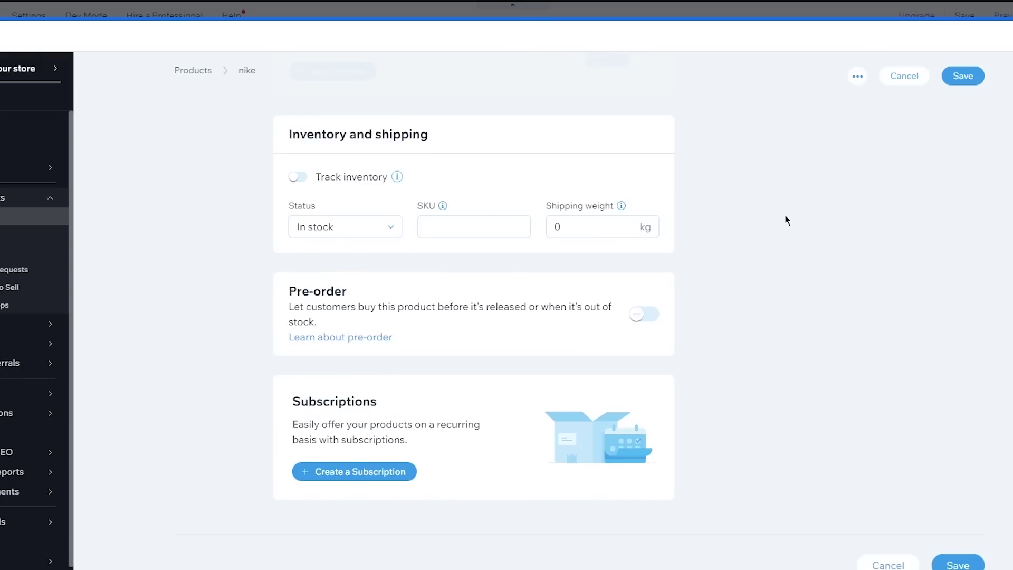
left_click(374, 232)
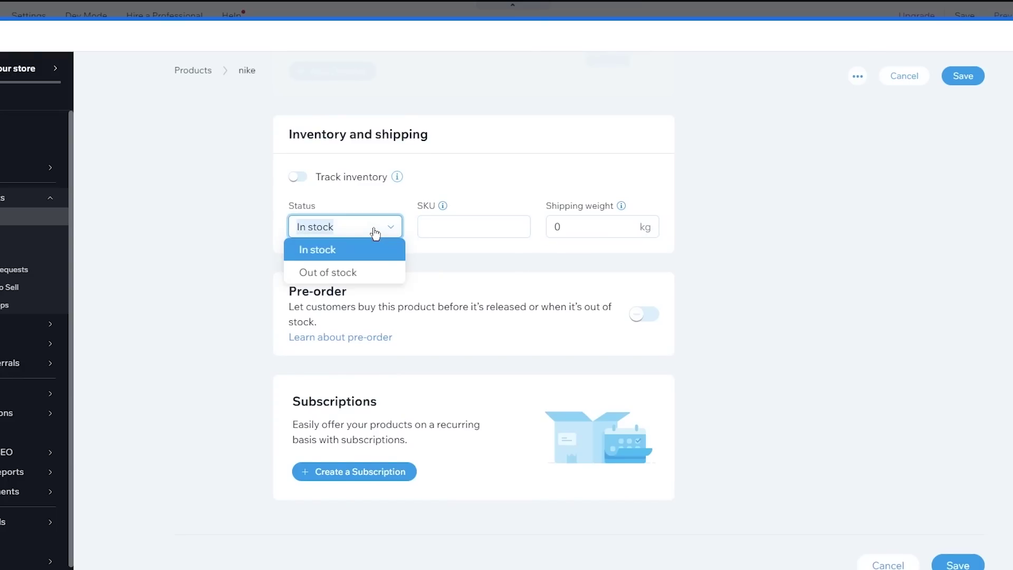
left_click(464, 226)
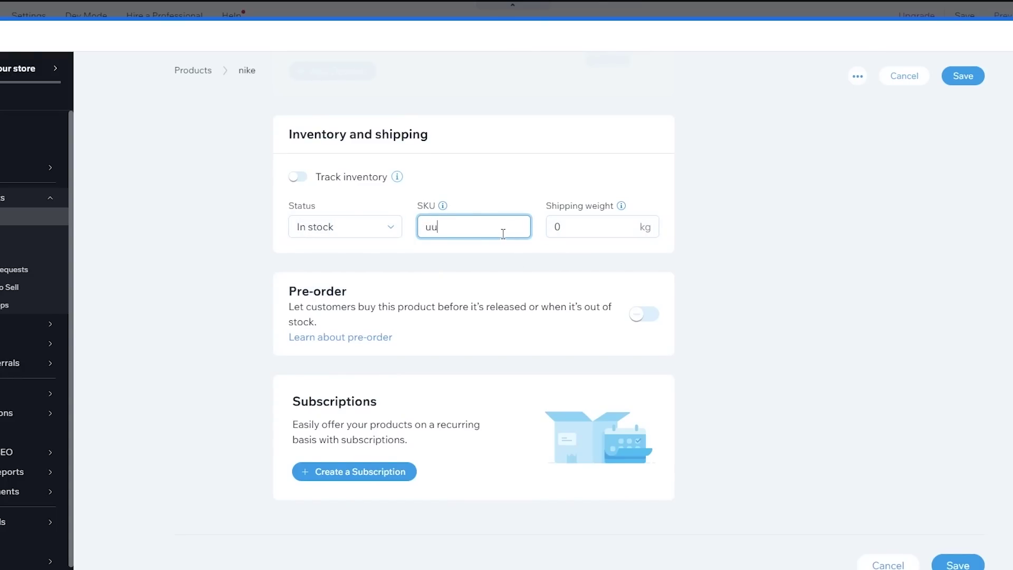
type("uuuuununtt")
left_click(574, 221)
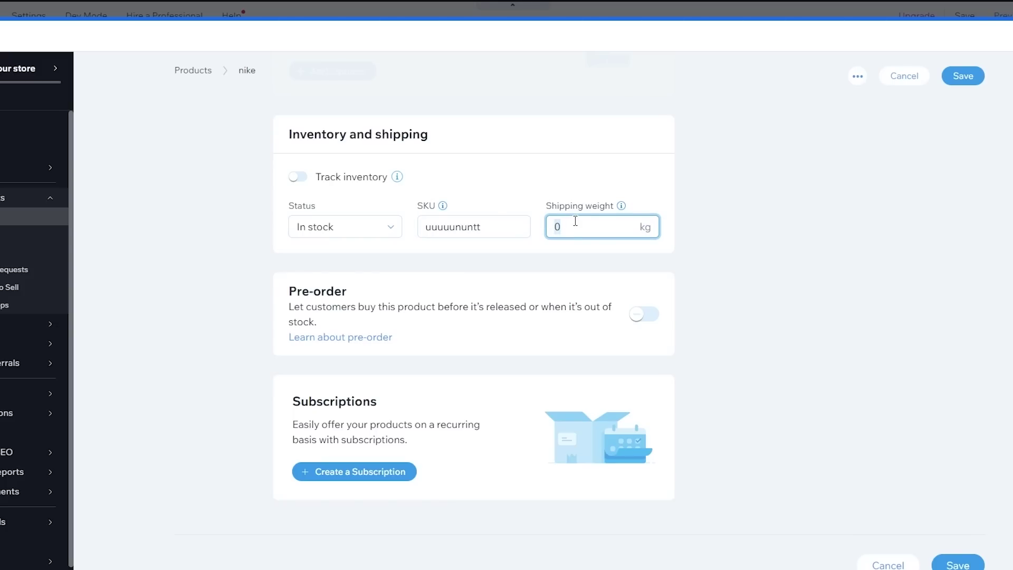
left_click(959, 74)
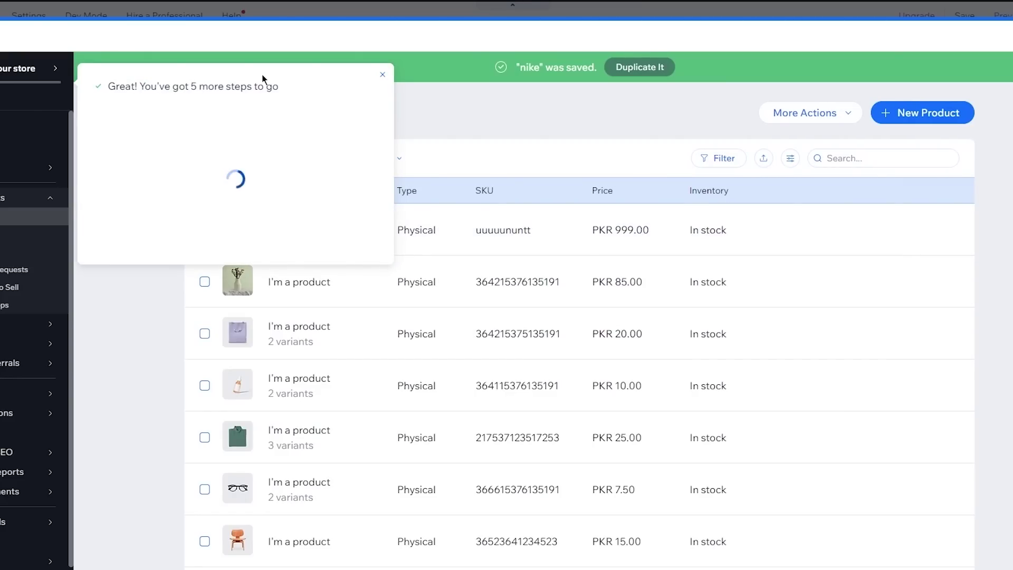
Close the setup tips panel, select the nike product row and open the nike product
left_click(383, 74)
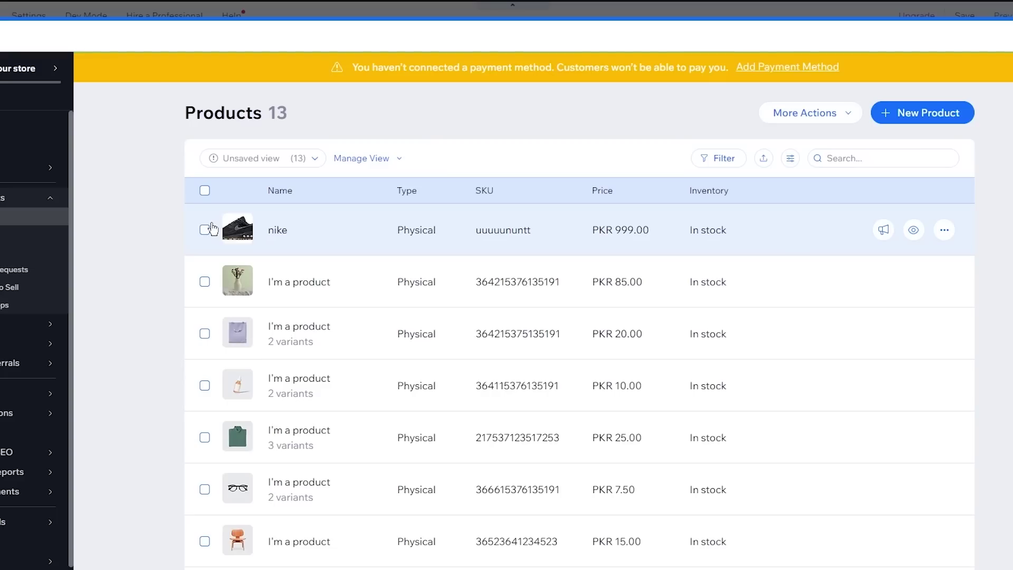
left_click(205, 232)
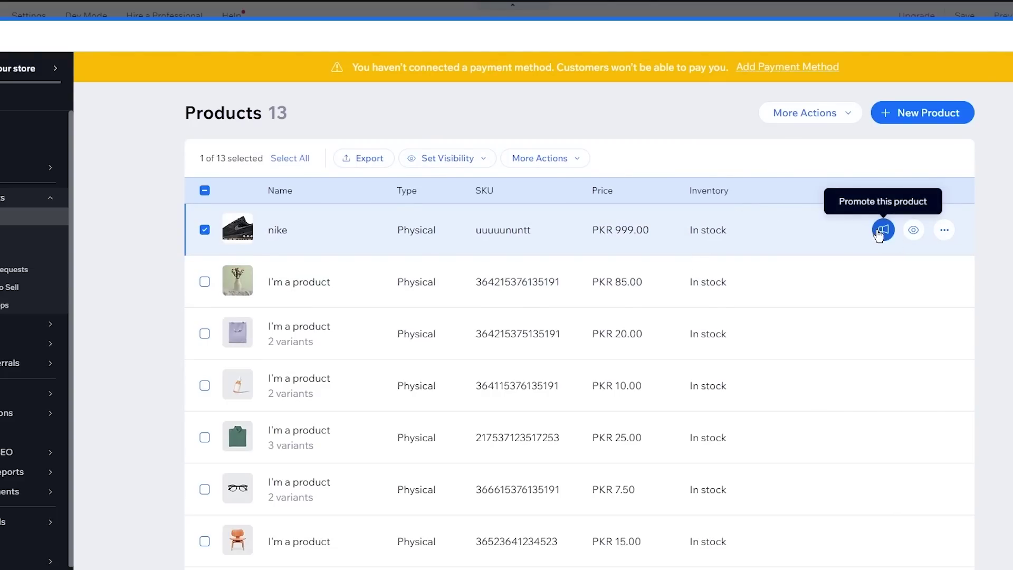
scroll(985, 267, "down", 6)
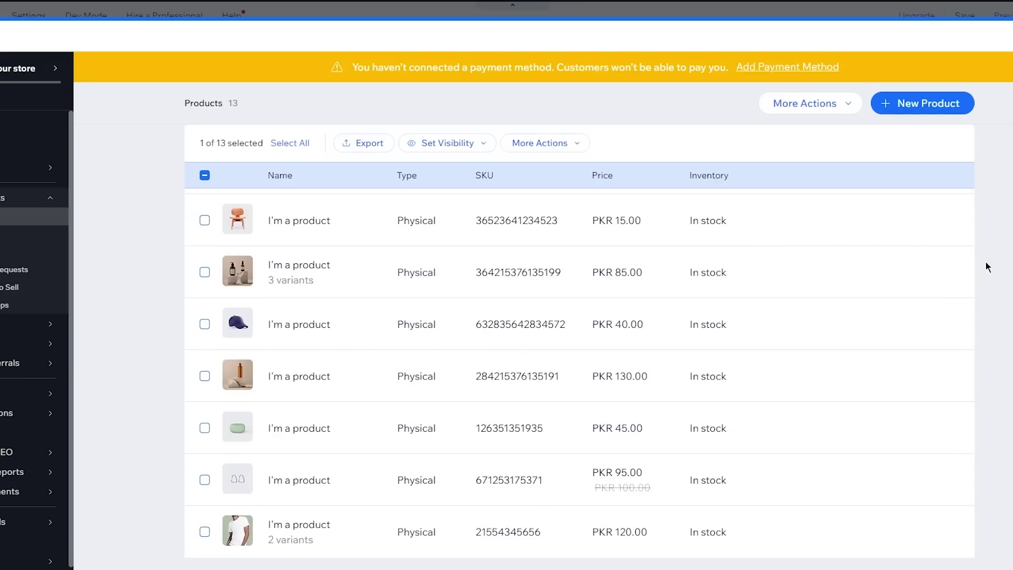
scroll(660, 253, "up", 6)
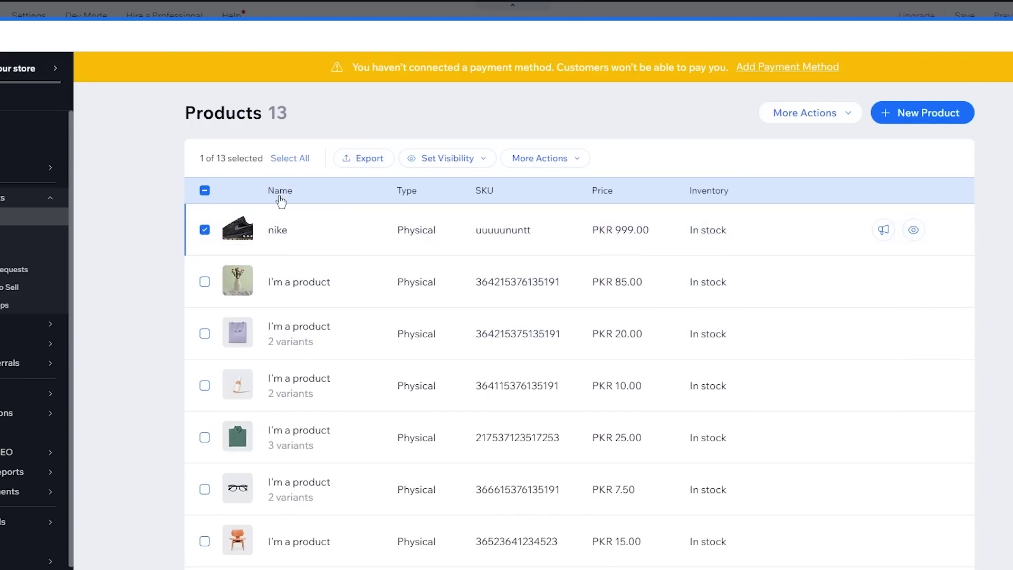
left_click(275, 232)
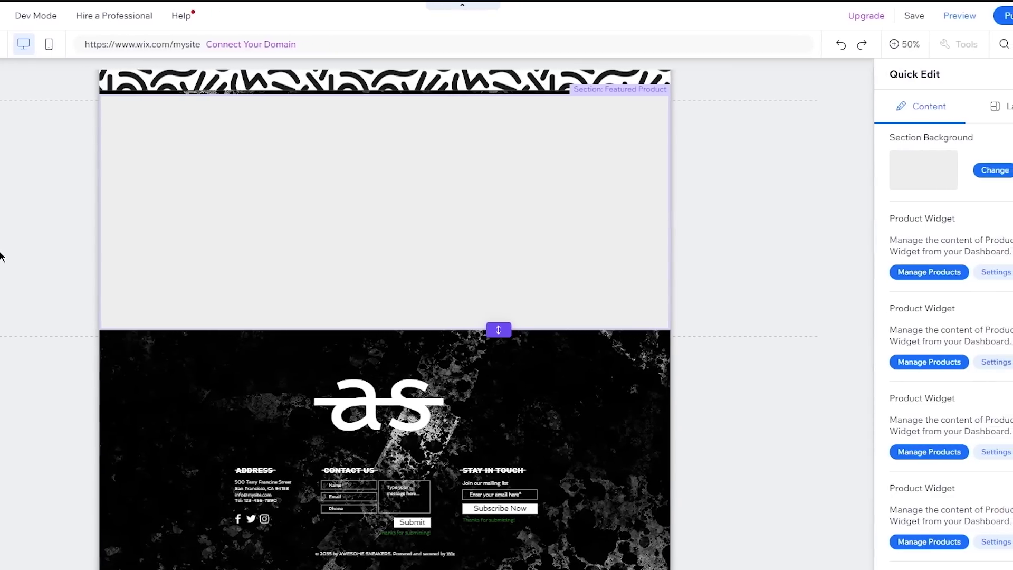
Scroll the home page canvas from the top down to the Featured Product section
scroll(353, 317, "up", 1)
scroll(353, 317, "up", 8)
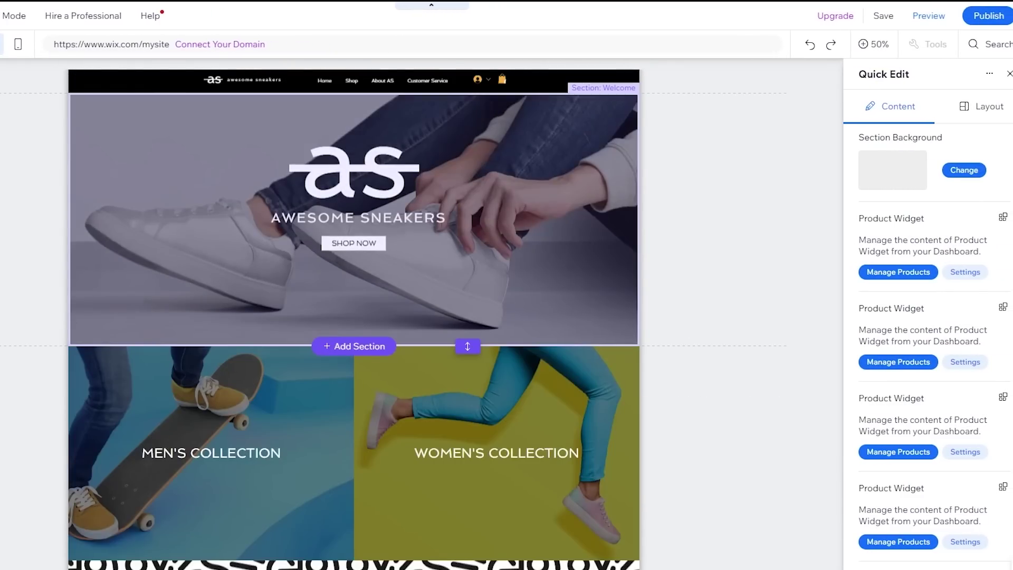
scroll(7, 259, "down", 10)
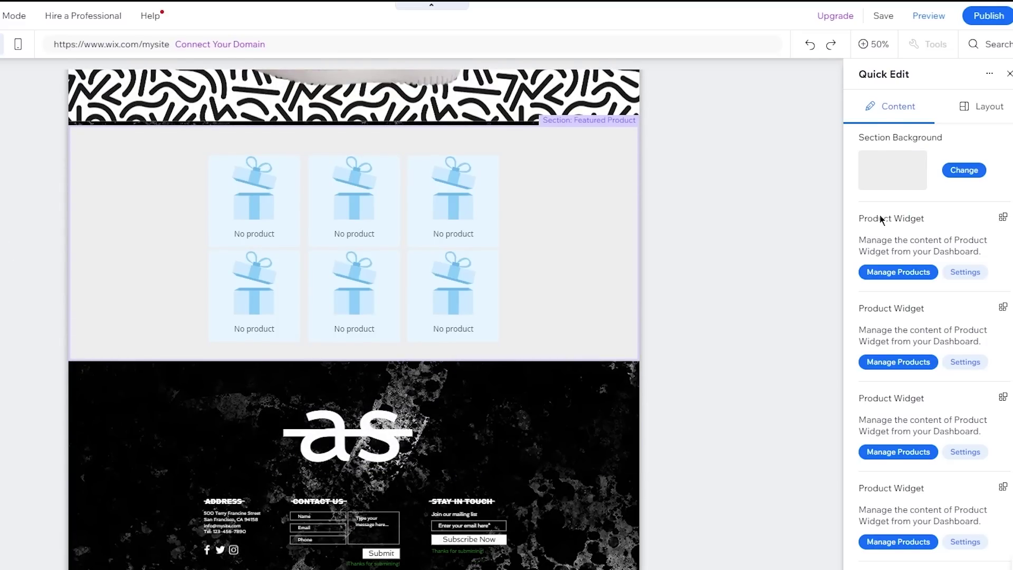
Publish the Johns Shoes site live and close the Congratulations confirmation
left_click(990, 16)
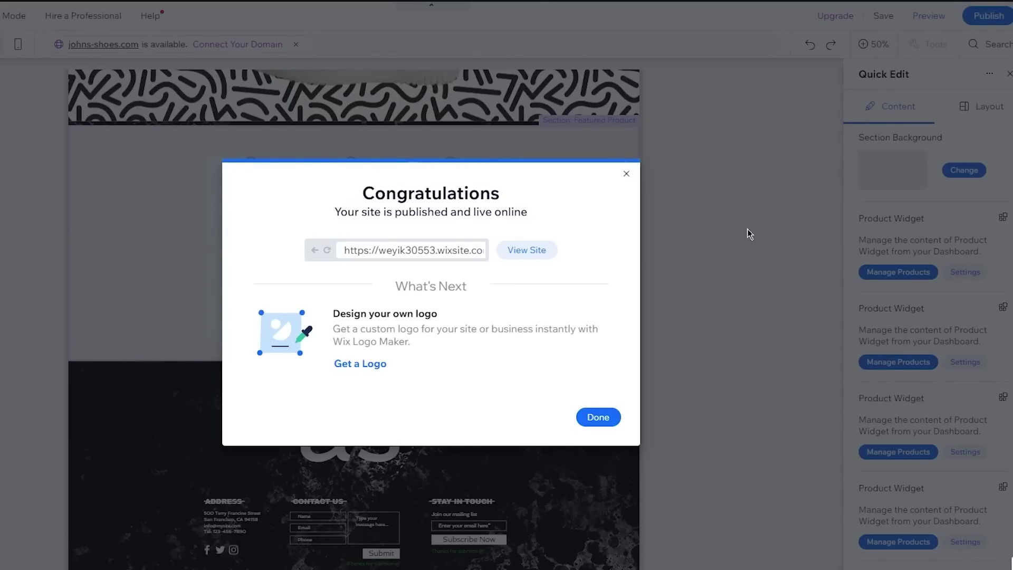
left_click(589, 421)
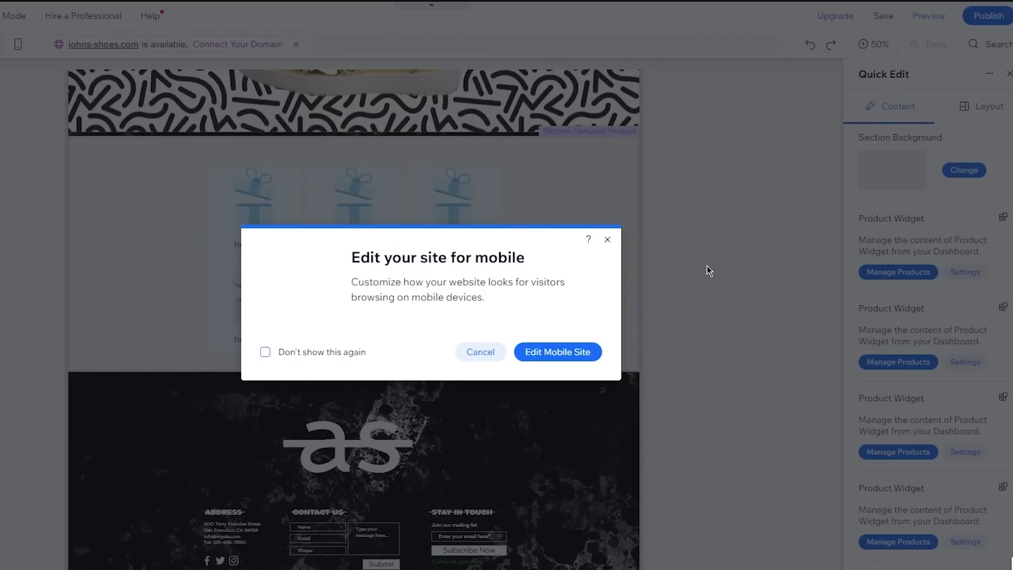
Cancel the 'Edit your site for mobile' prompt without editing the mobile version
left_click(475, 353)
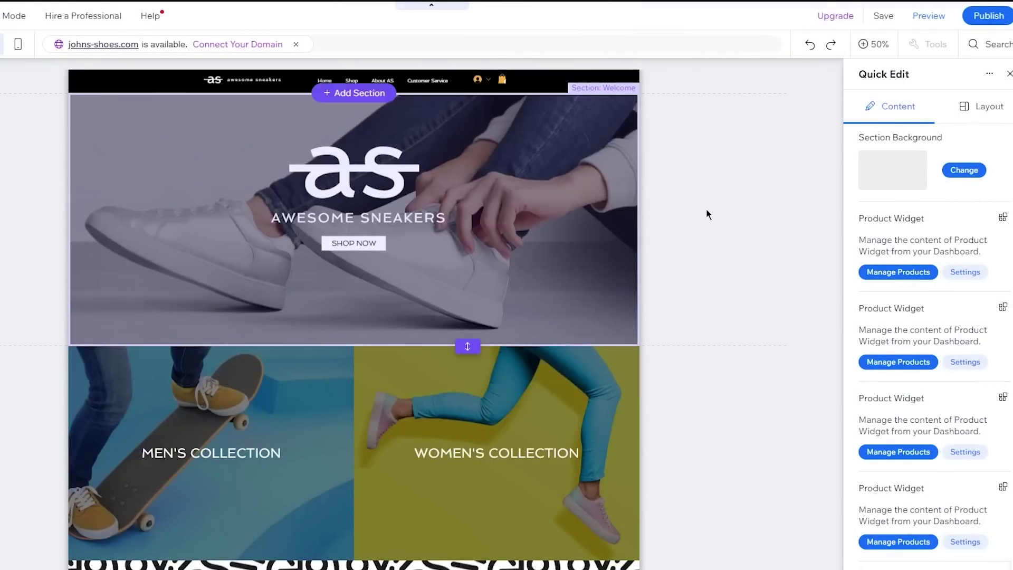